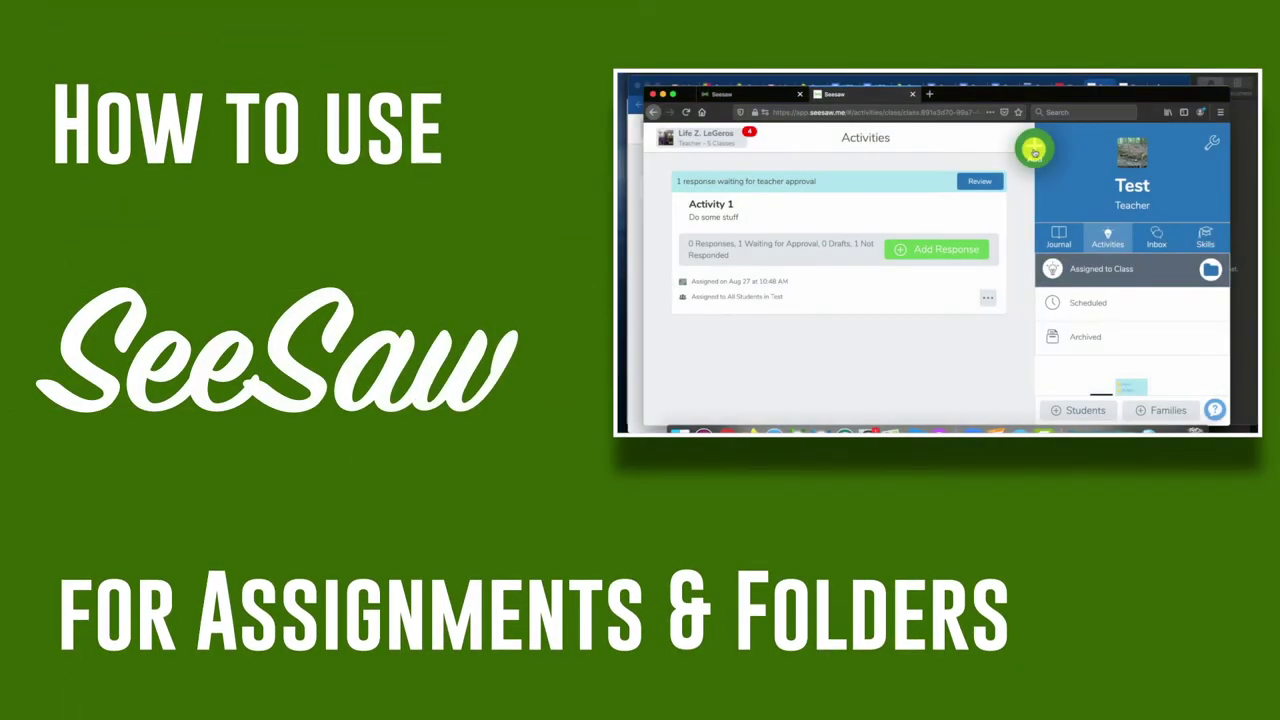
# Step: Through Add > Assign Activity, create a new activity titled 'Math Artifact' and save it
pyautogui.click(955, 189)
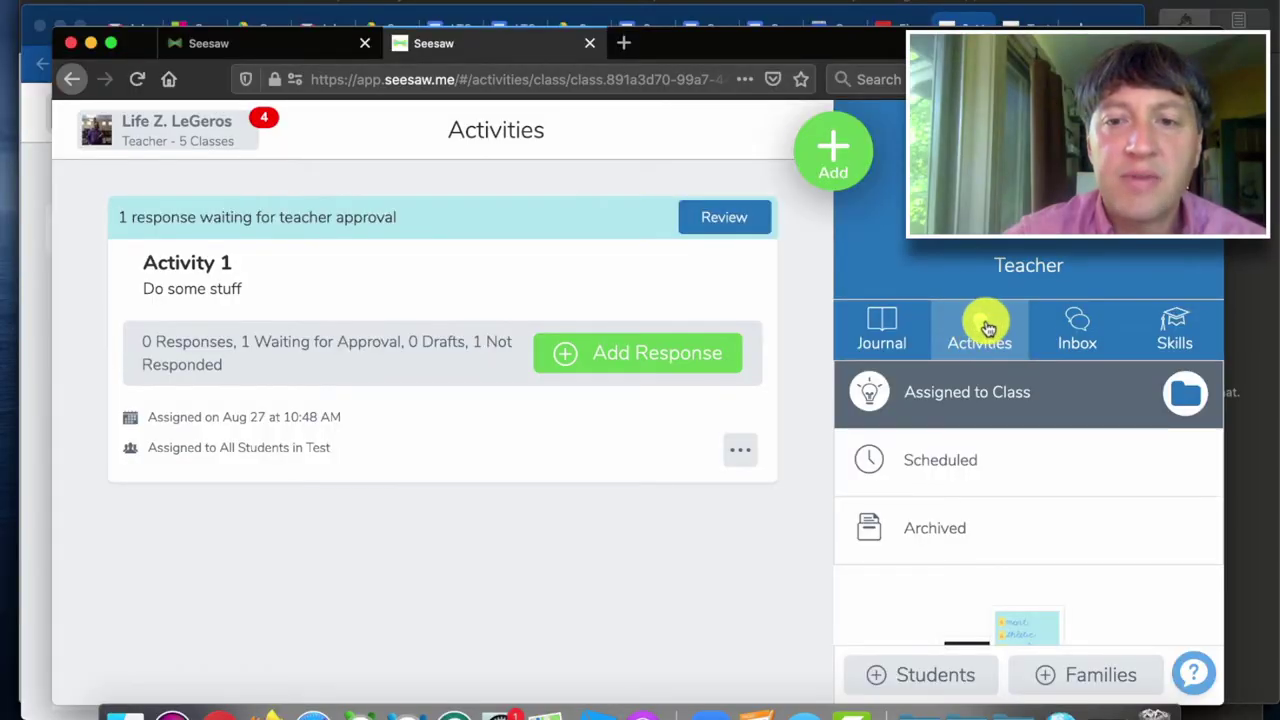
pyautogui.click(834, 158)
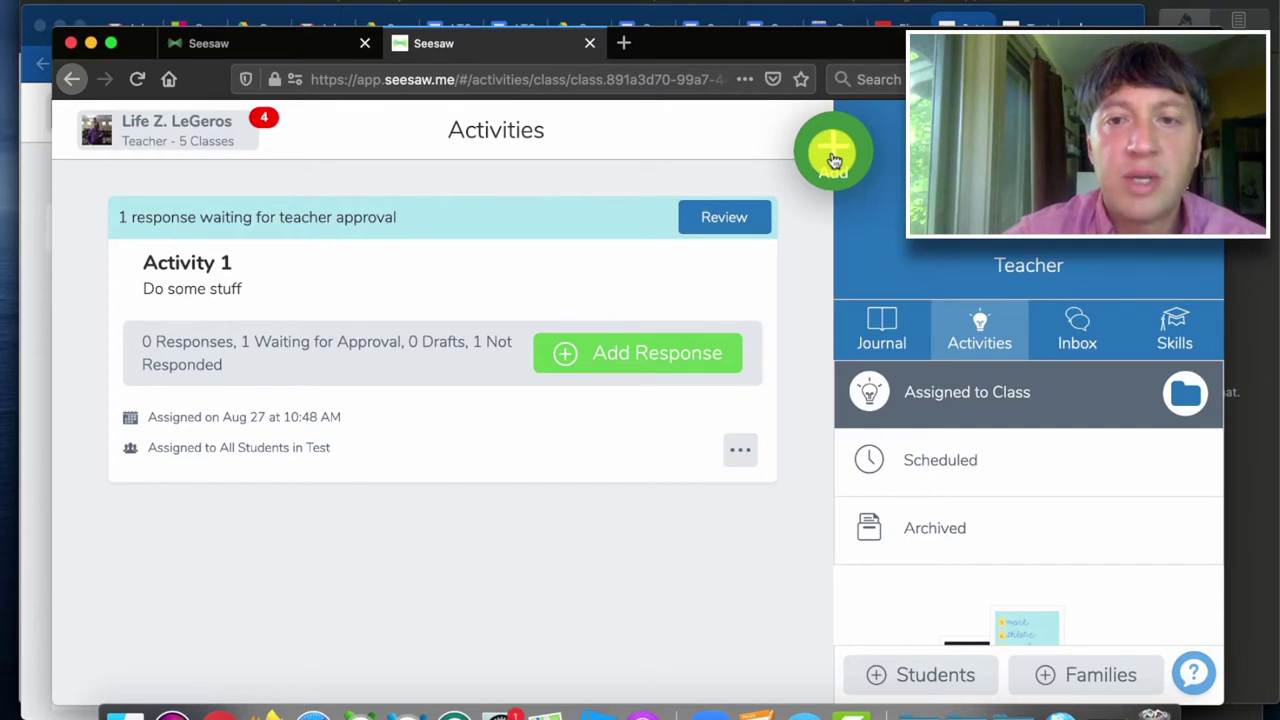
pyautogui.click(674, 226)
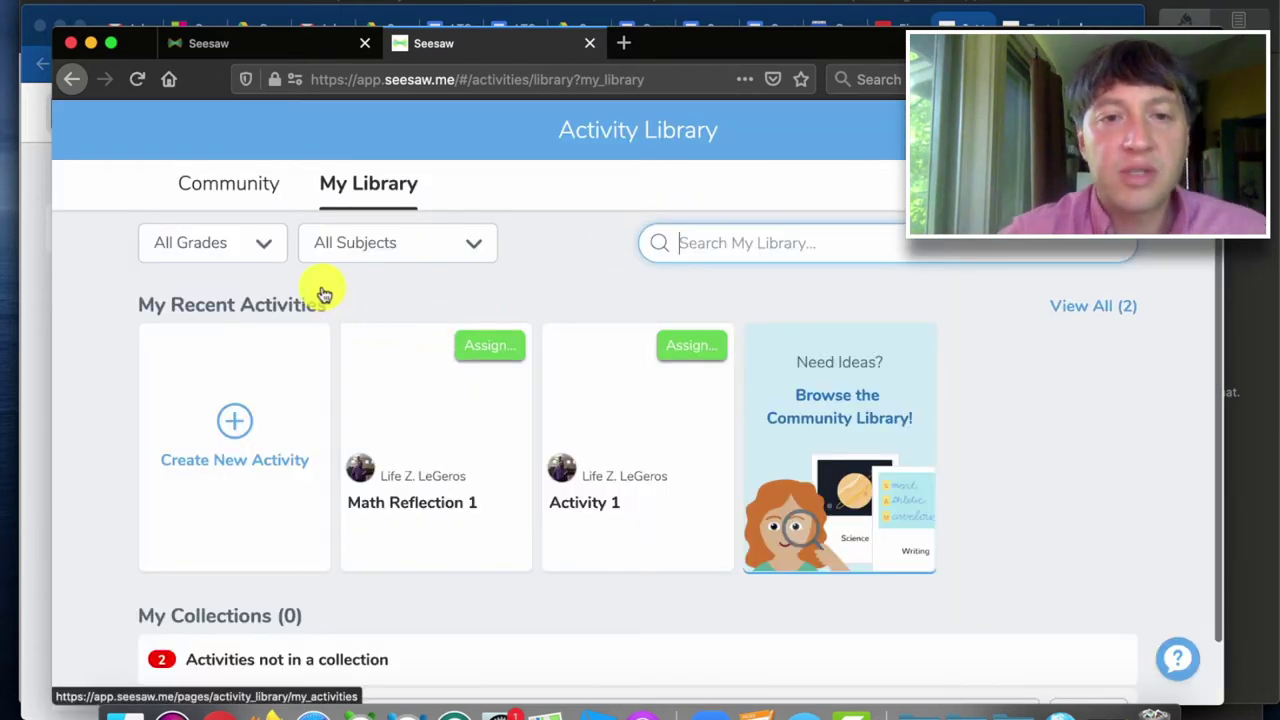
pyautogui.click(234, 412)
pyautogui.write('Math')
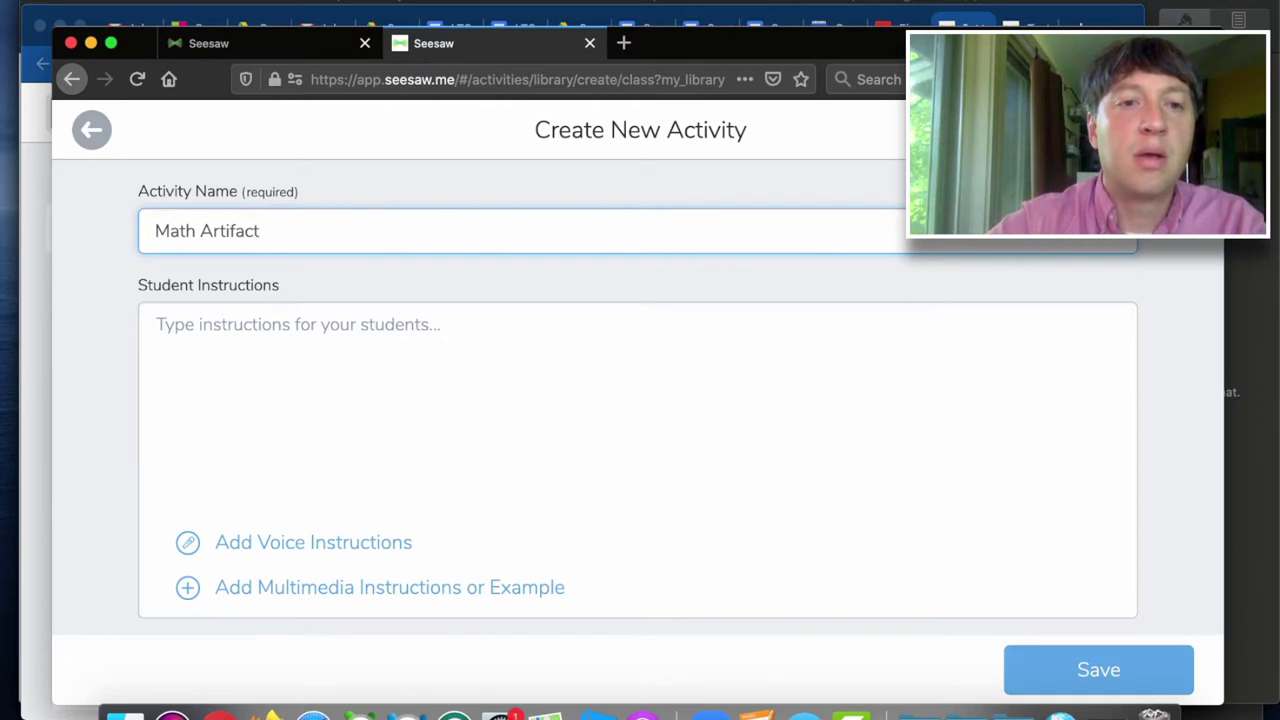
pyautogui.write(' Artifact')
pyautogui.scroll(-3, 452, 432)
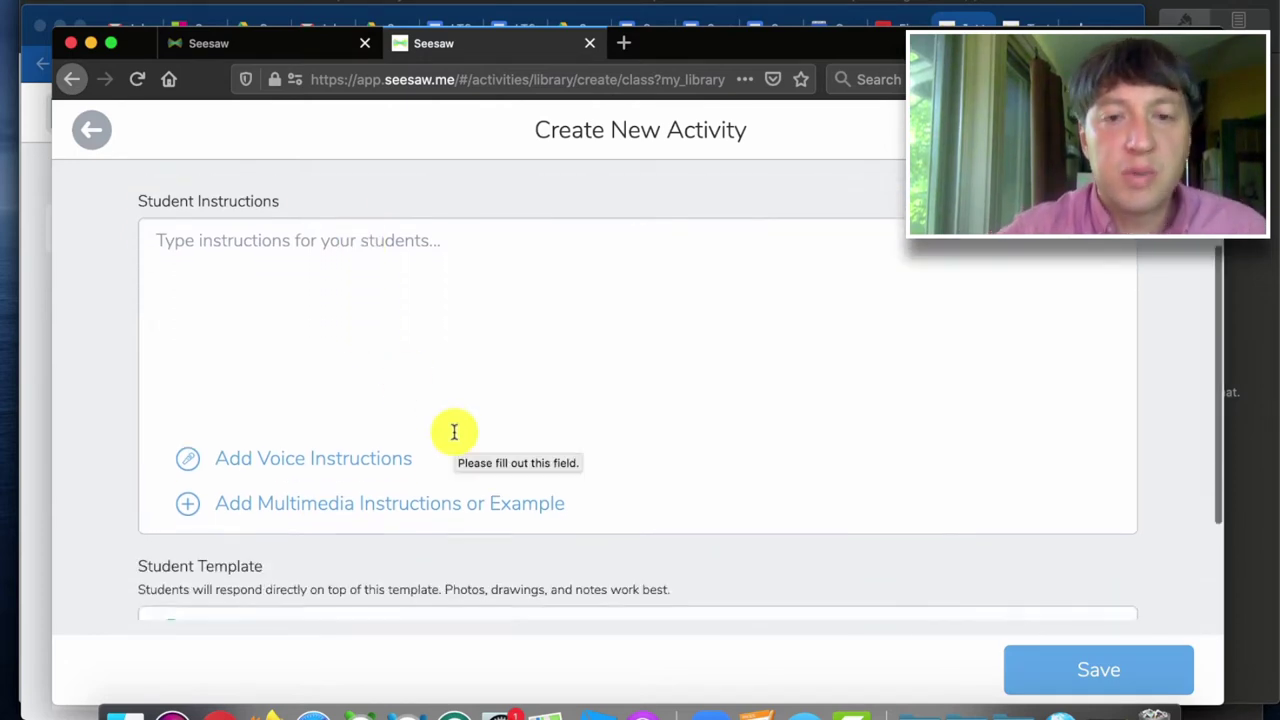
pyautogui.scroll(-1, 455, 438)
pyautogui.scroll(3, 453, 431)
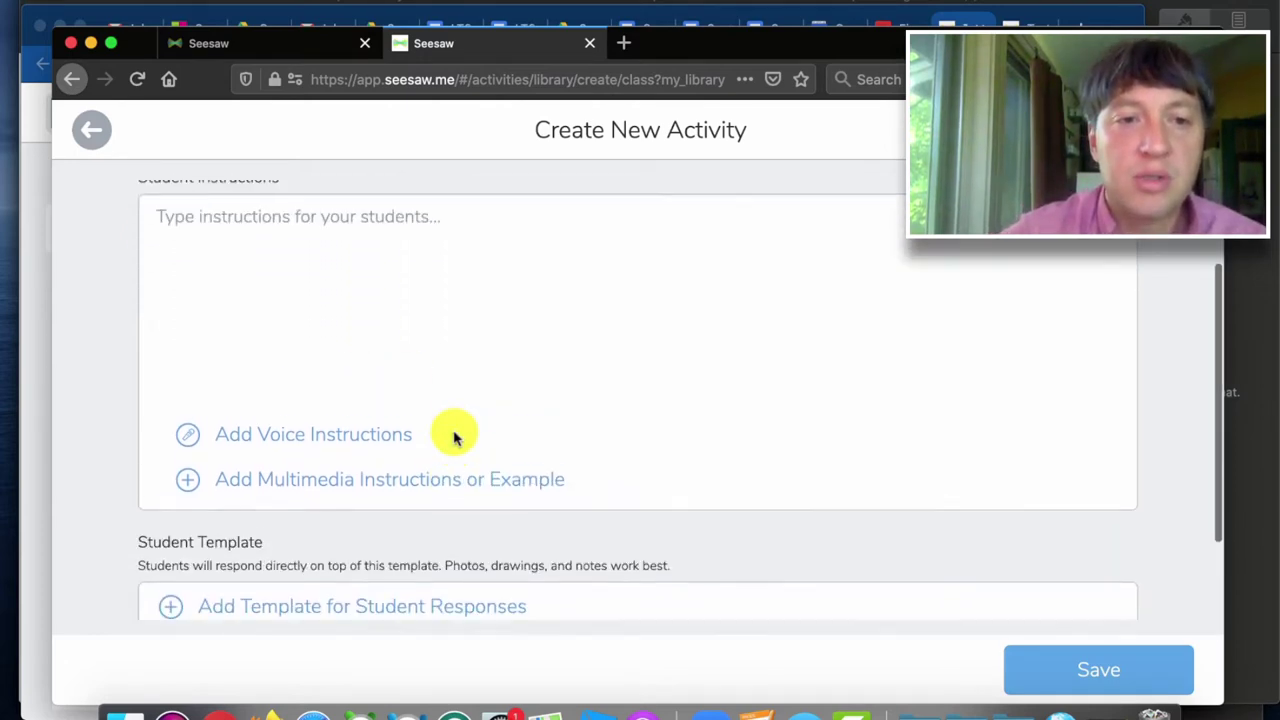
pyautogui.scroll(-4, 454, 432)
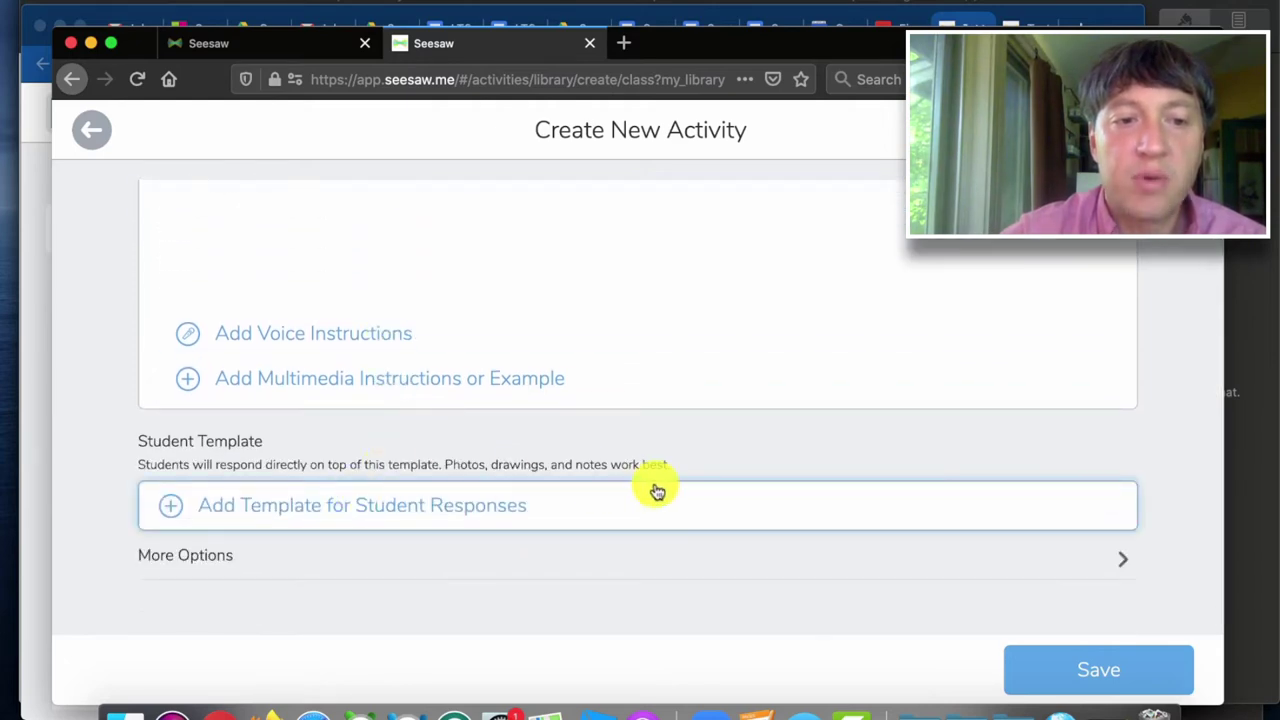
pyautogui.scroll(4, 654, 485)
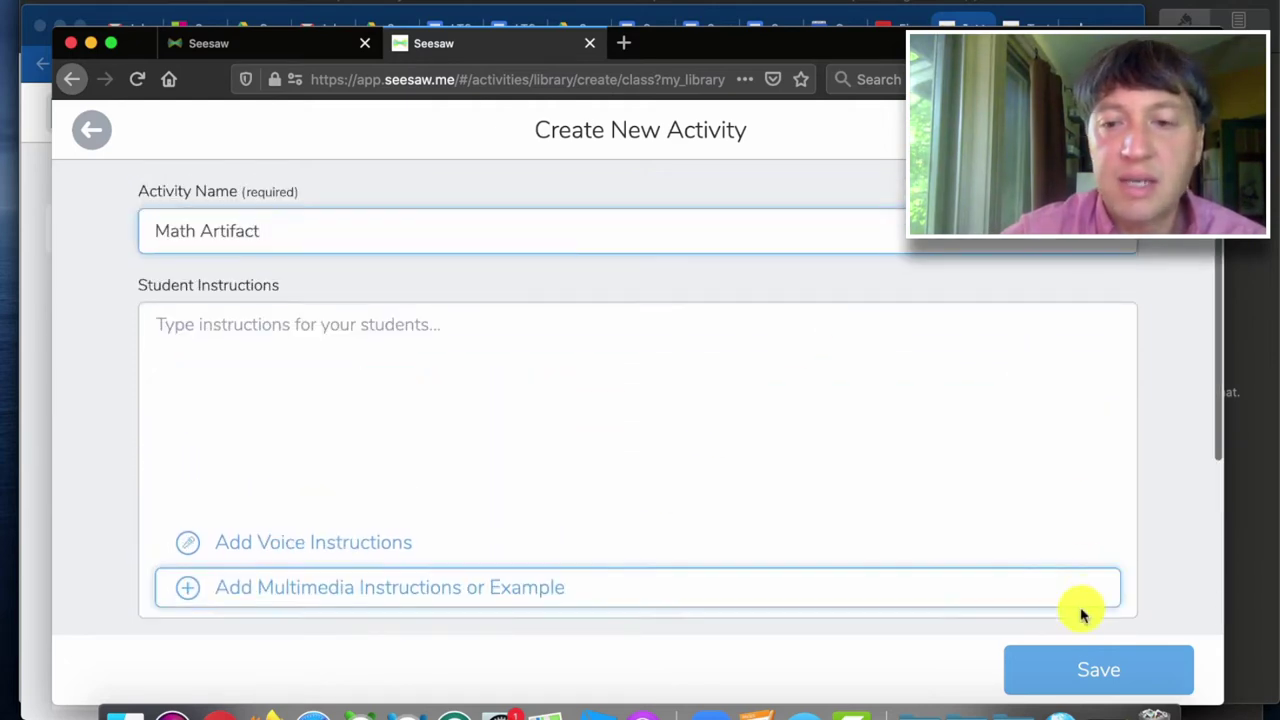
pyautogui.click(1066, 671)
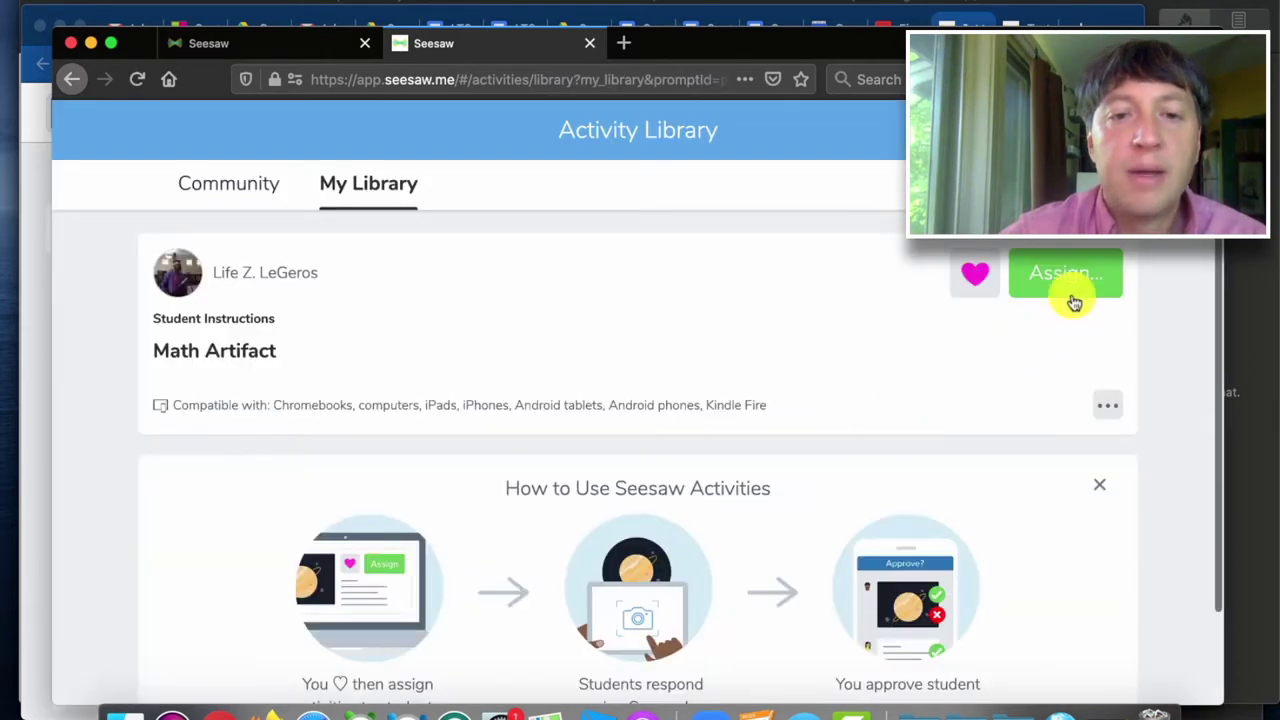
# Step: Assign Math Artifact to the Test class and go back to the Activities list
pyautogui.click(1070, 296)
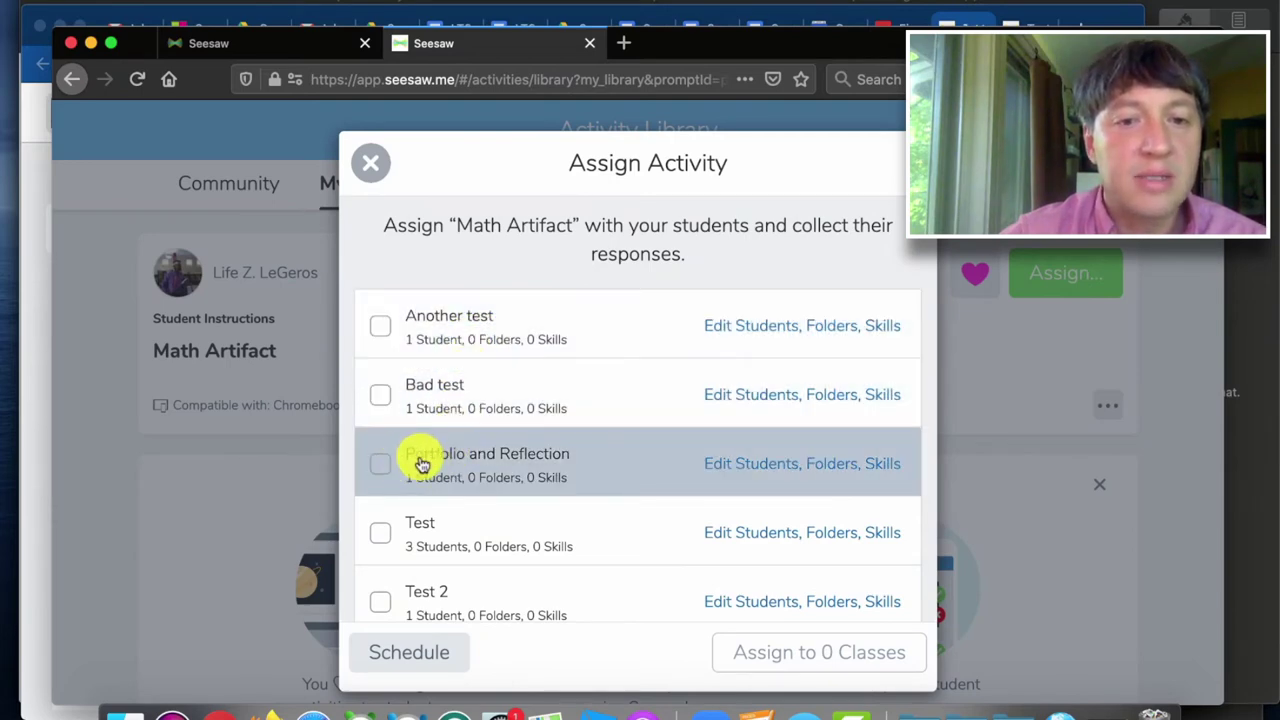
pyautogui.click(377, 533)
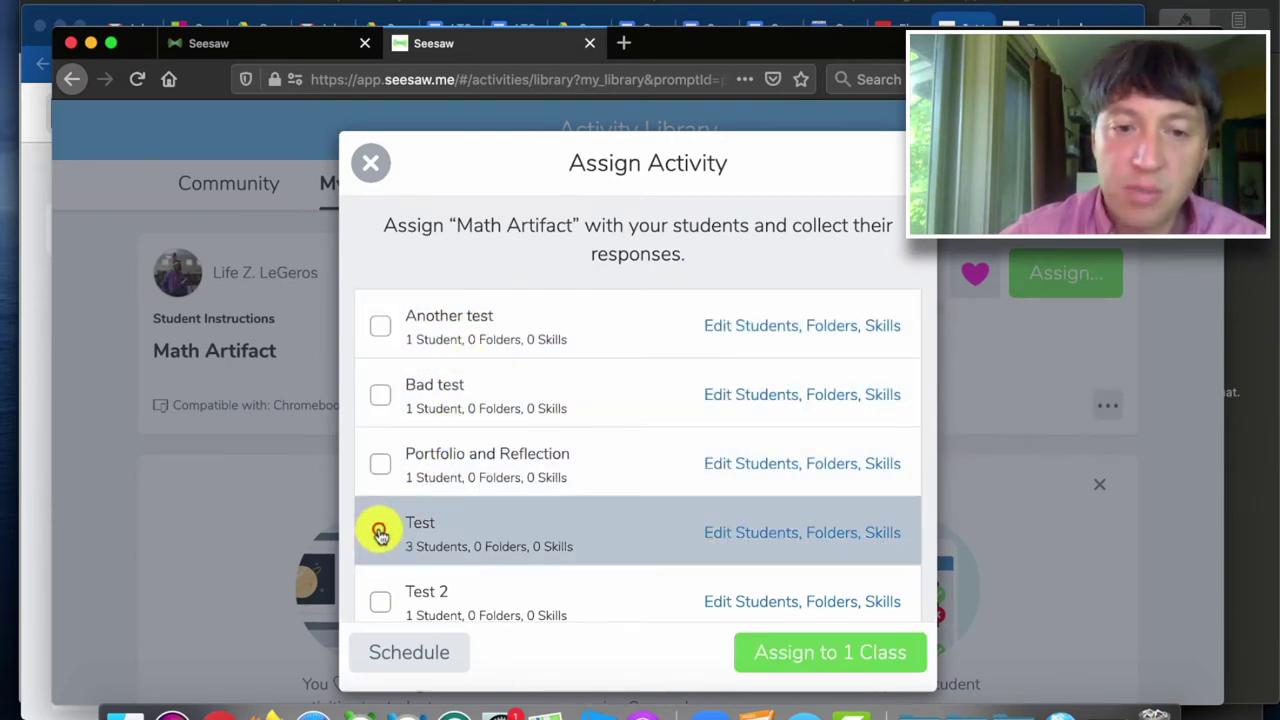
pyautogui.click(760, 650)
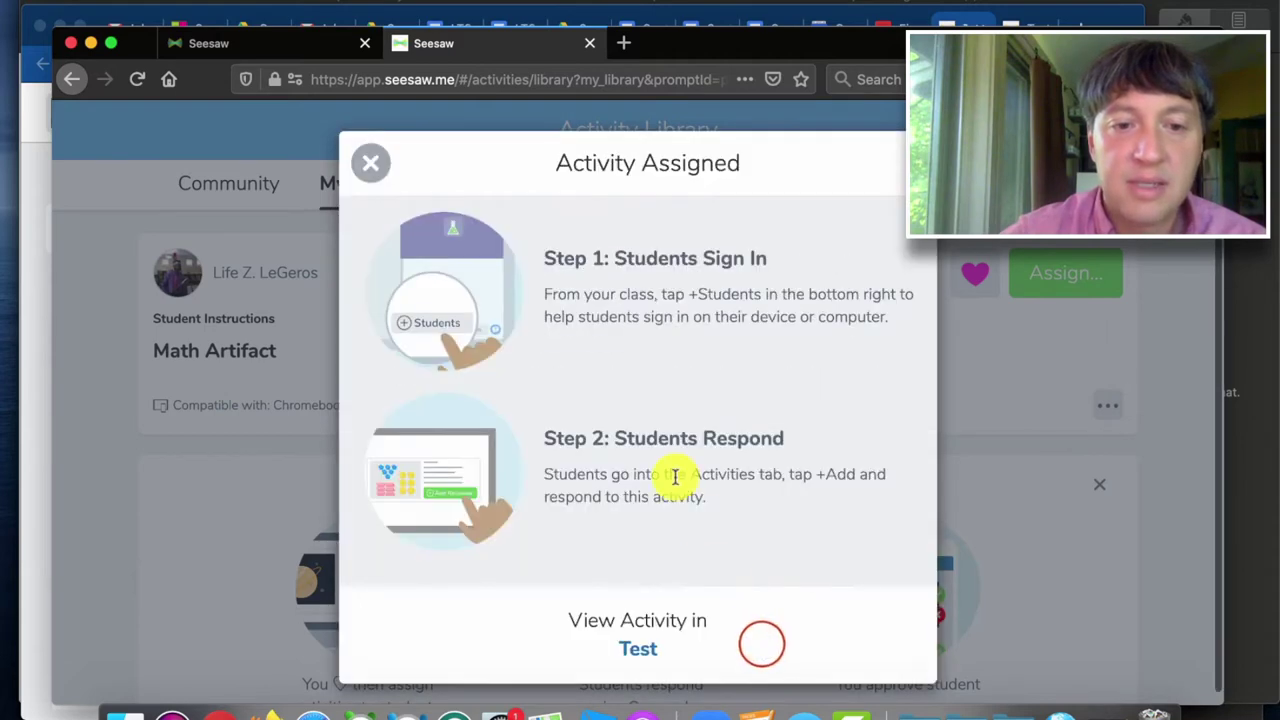
pyautogui.click(371, 161)
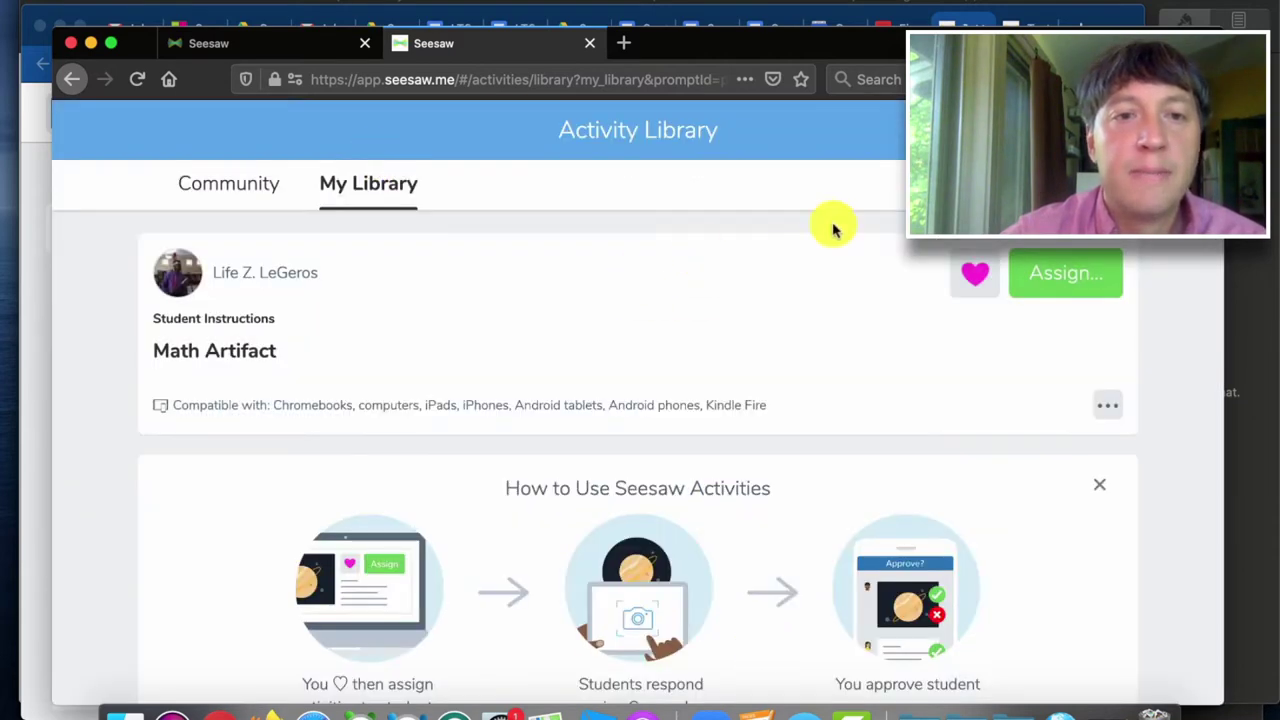
pyautogui.click(1190, 130)
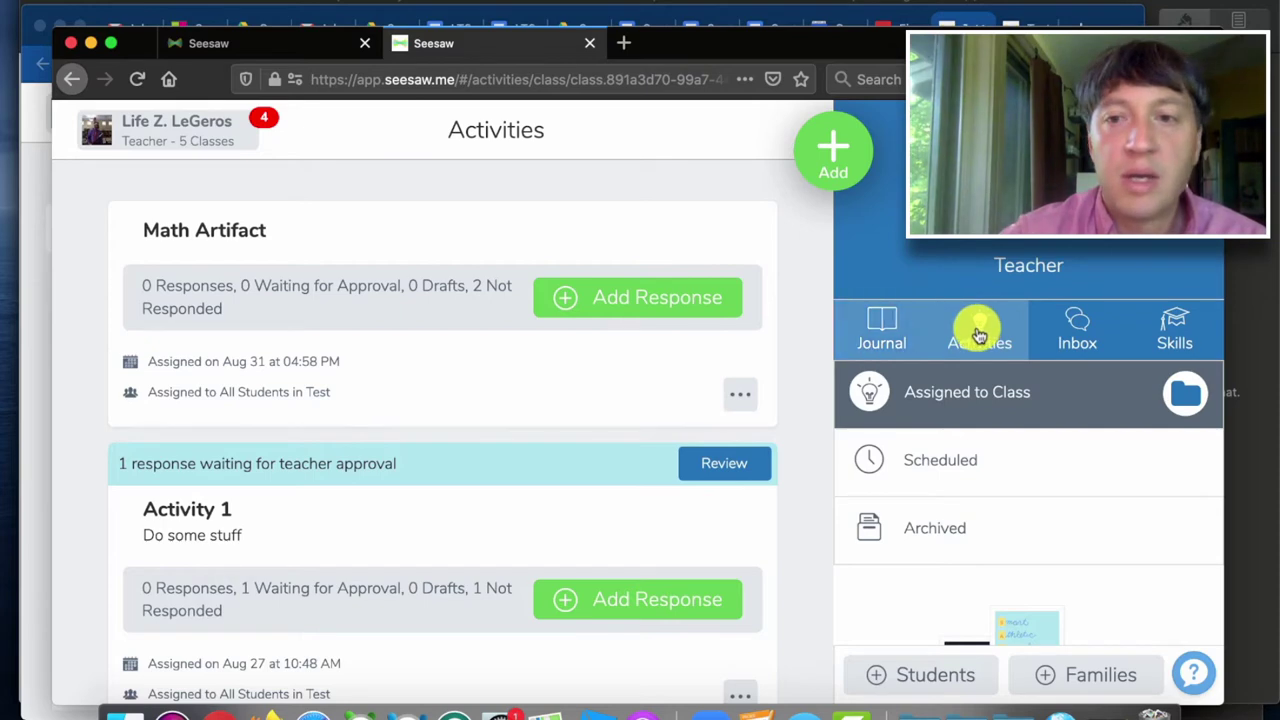
# Step: Put the Math Artifact activity in the Math folder, then switch to the student's window
pyautogui.scroll(-1, 349, 420)
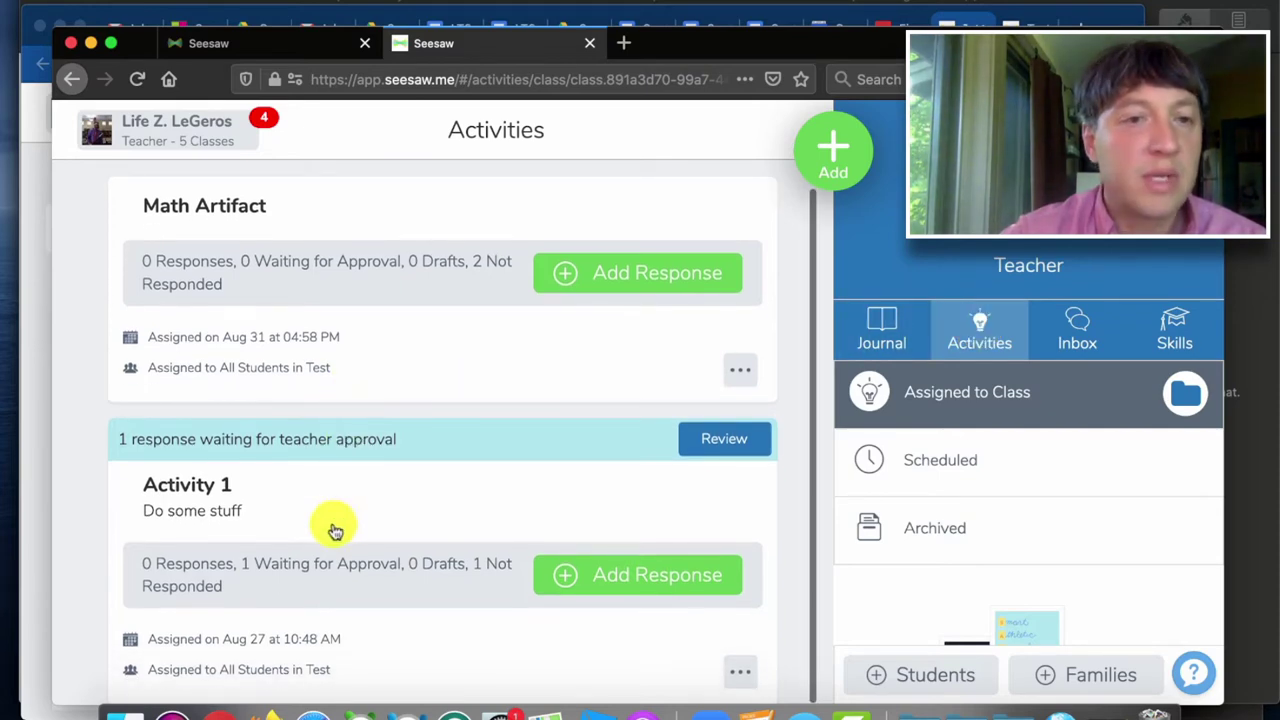
pyautogui.scroll(1, 335, 530)
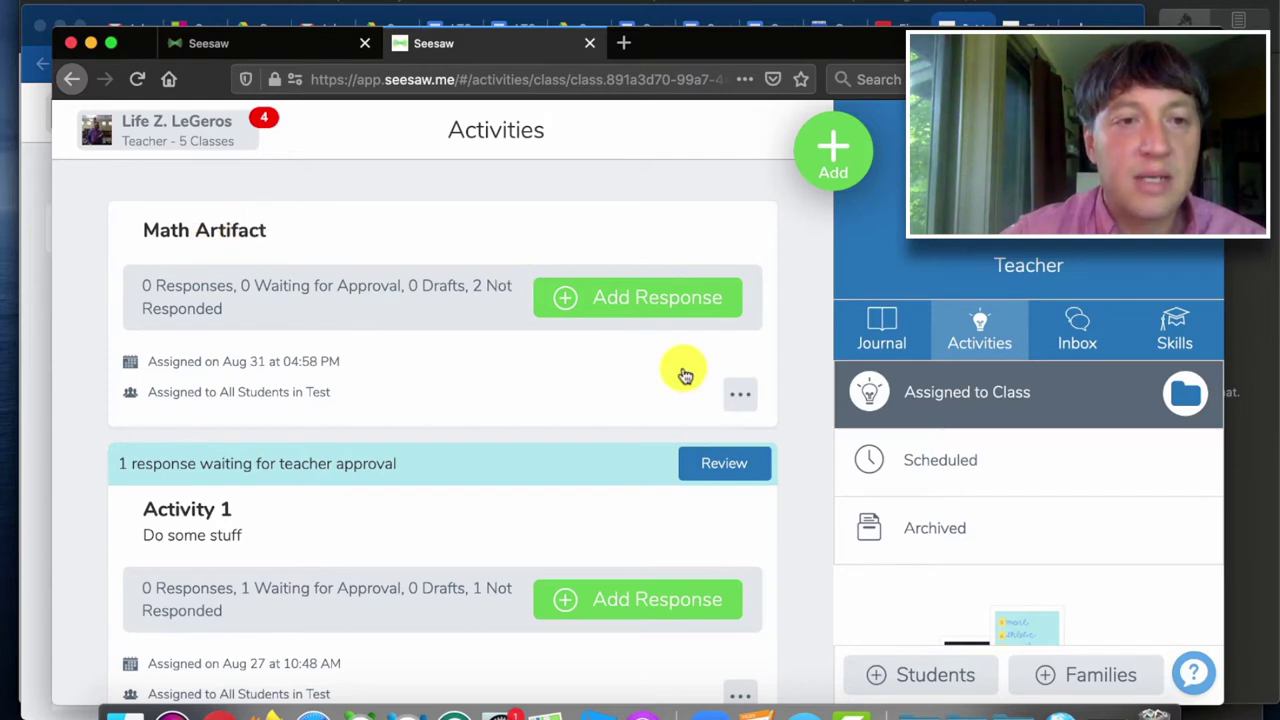
pyautogui.click(736, 390)
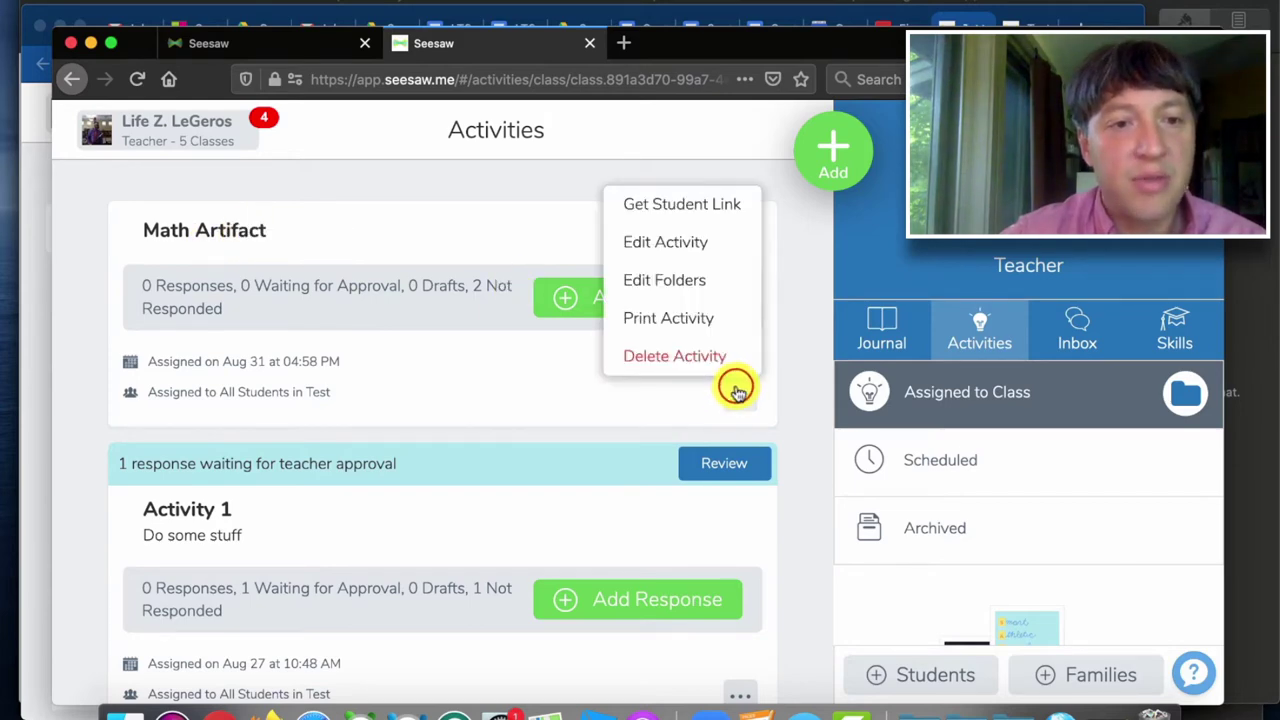
pyautogui.click(675, 282)
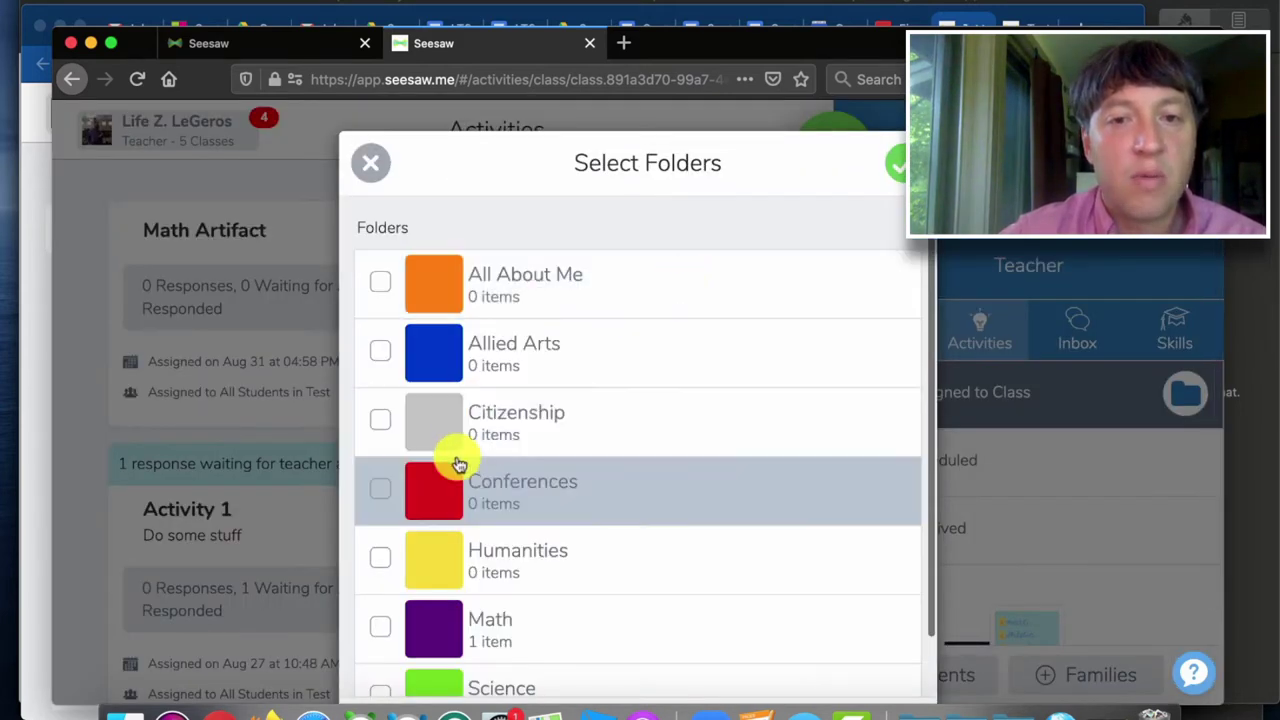
pyautogui.click(381, 568)
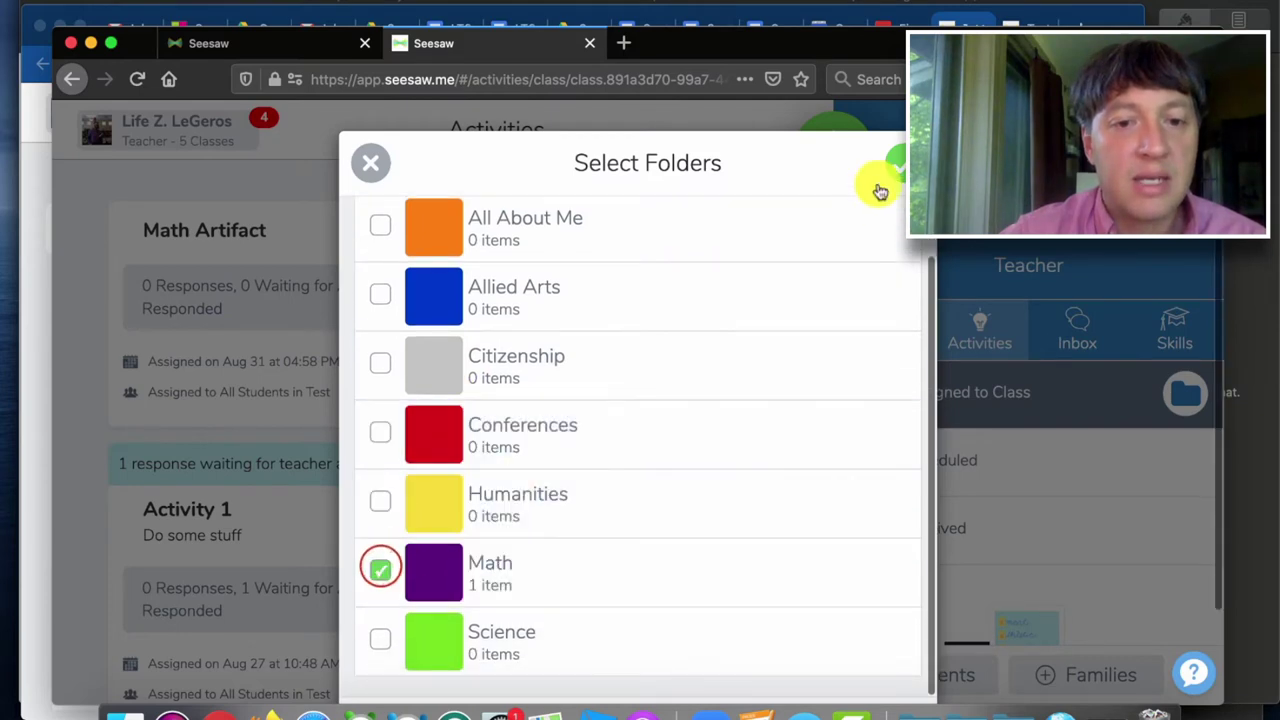
pyautogui.click(899, 163)
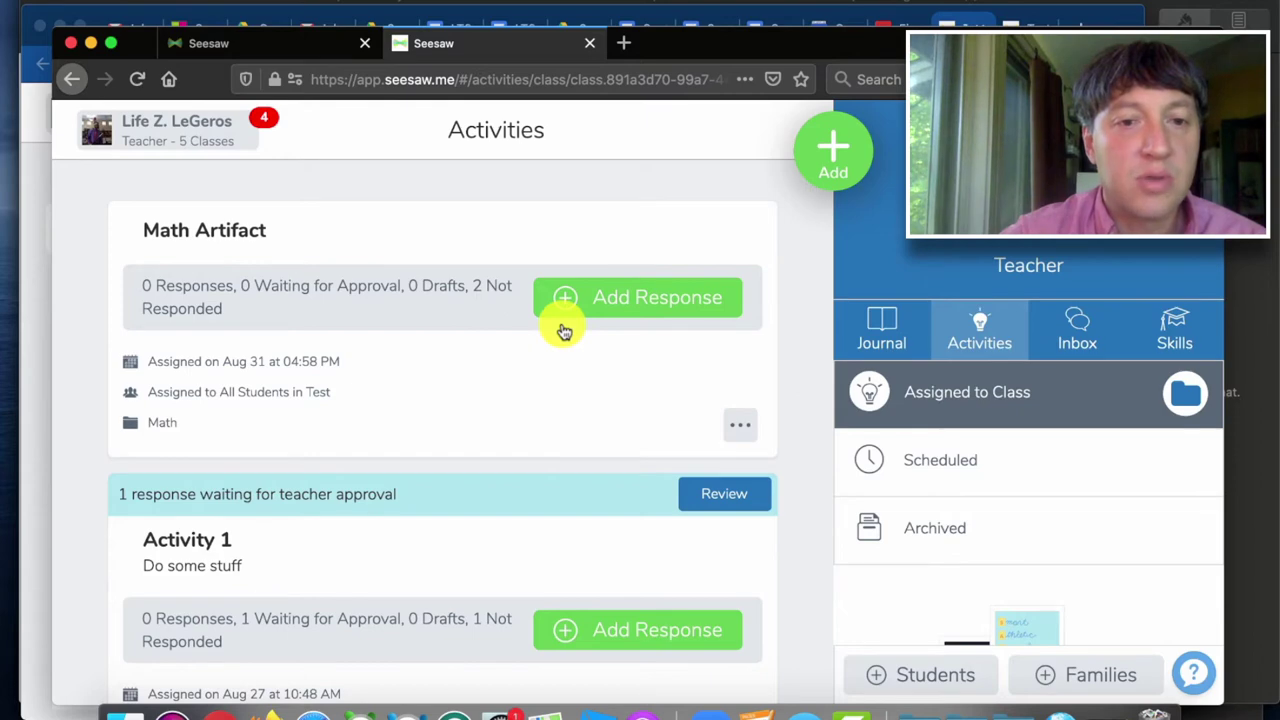
pyautogui.click(222, 712)
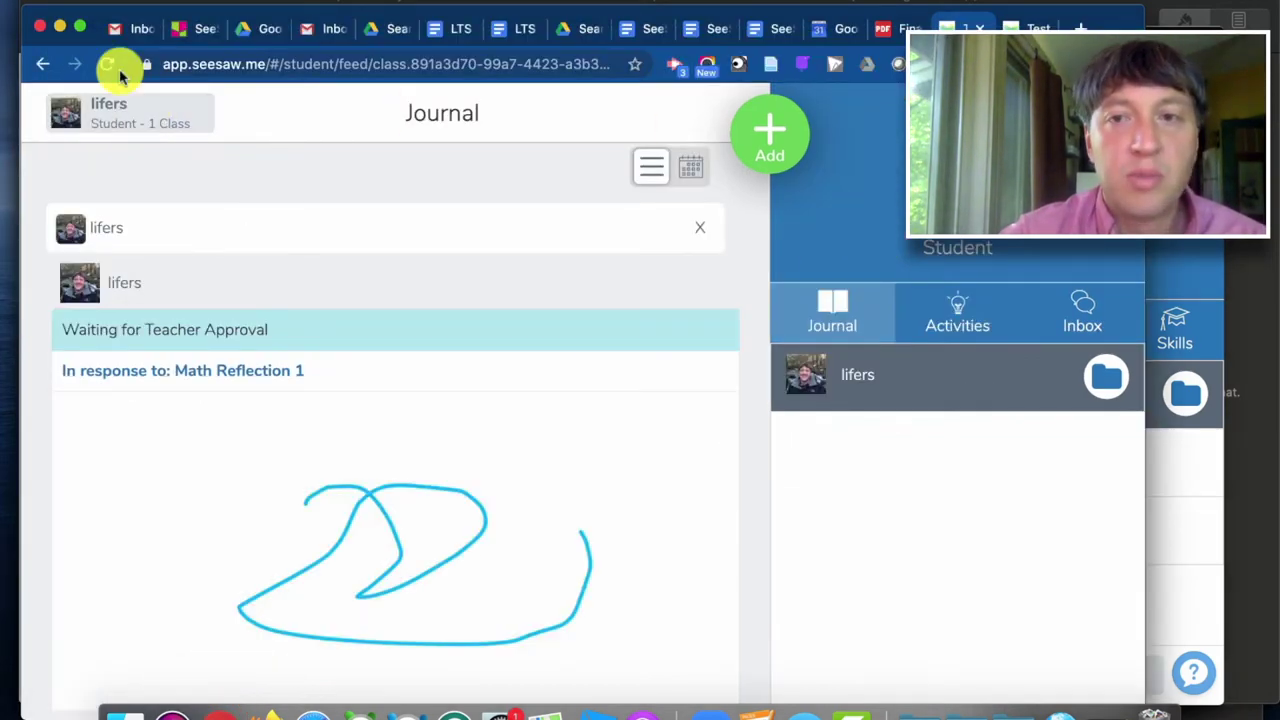
# Step: Reload the student's journal, discard the unsaved drawing, and open the Activities list
pyautogui.click(109, 66)
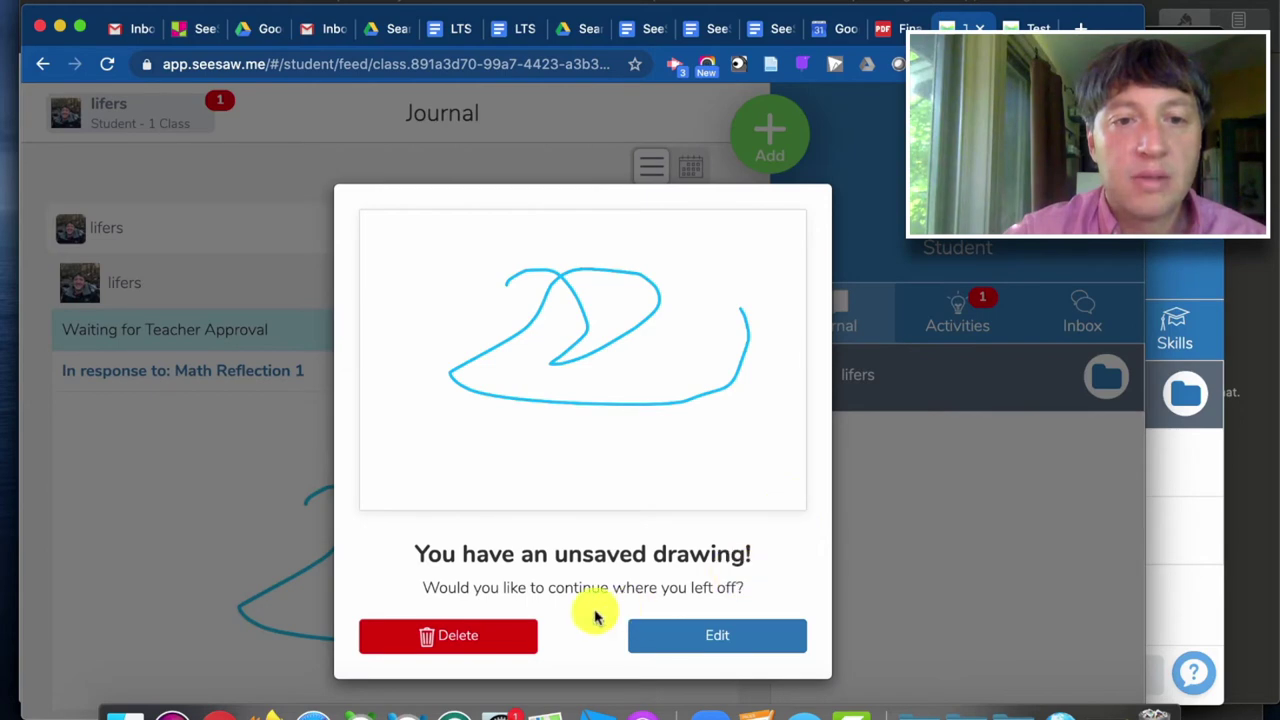
pyautogui.click(496, 636)
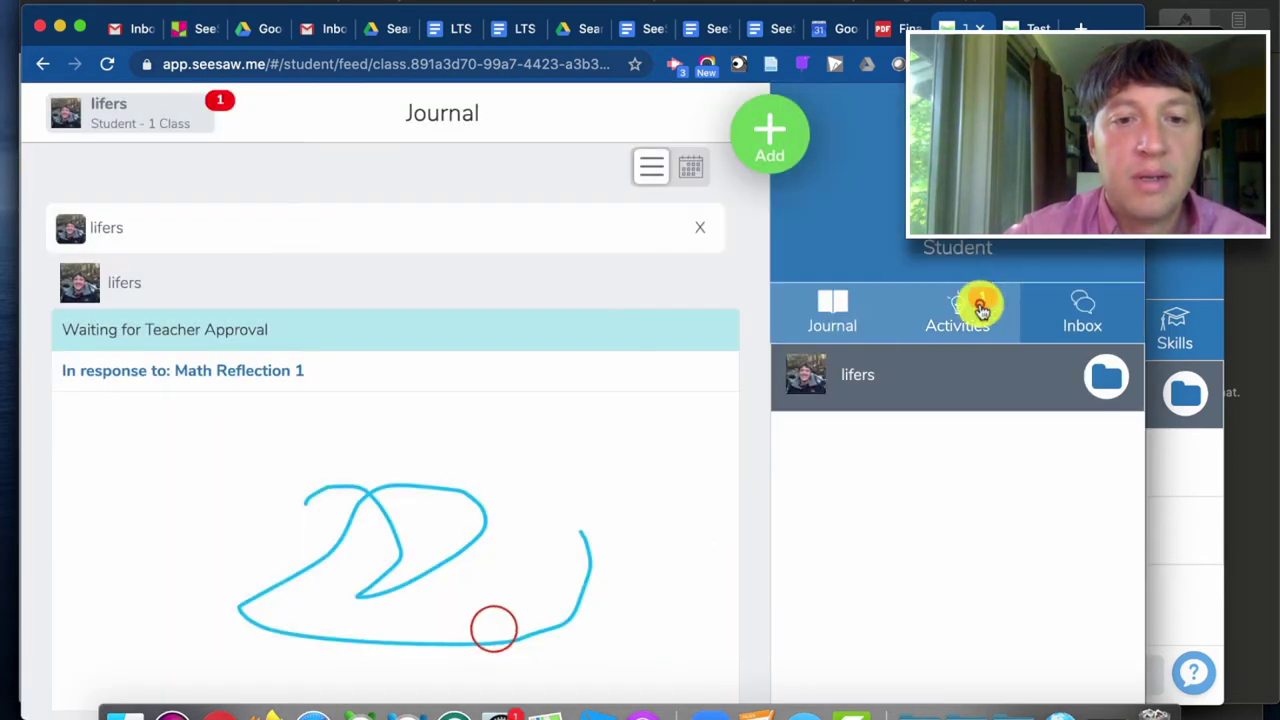
pyautogui.click(980, 308)
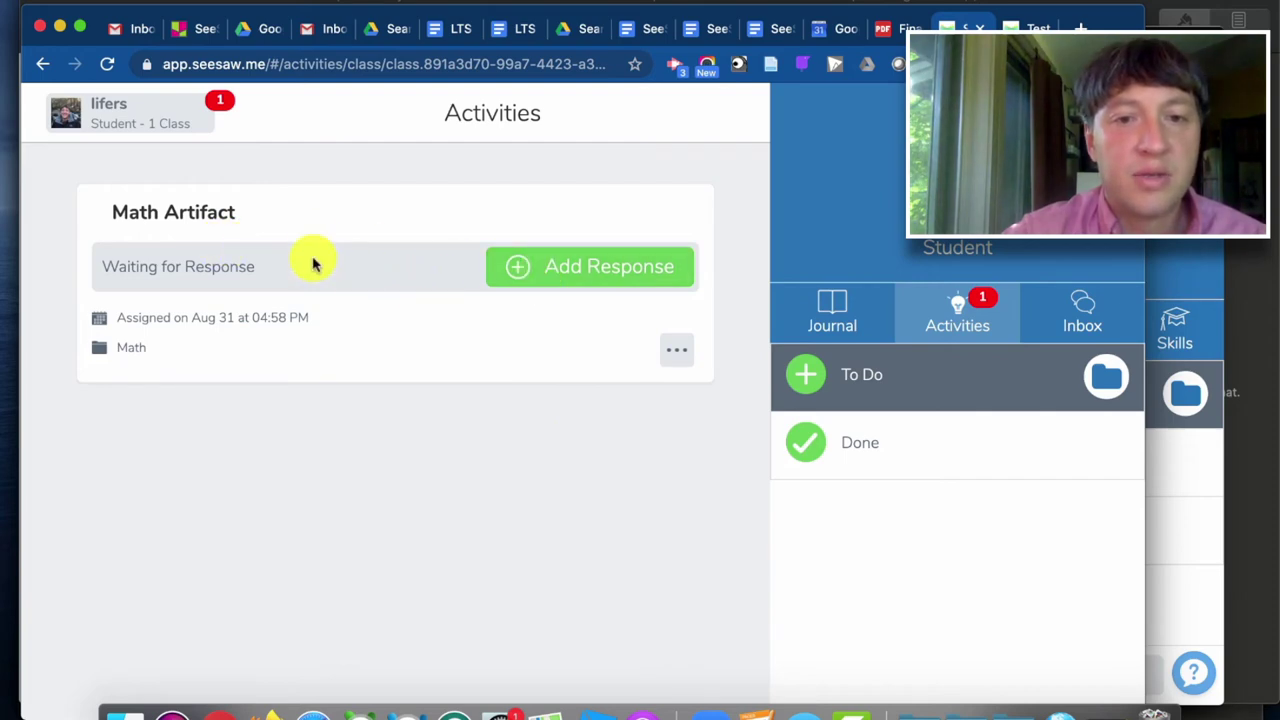
# Step: Respond to Math Artifact with a blue freehand loop drawing and submit it
pyautogui.click(535, 274)
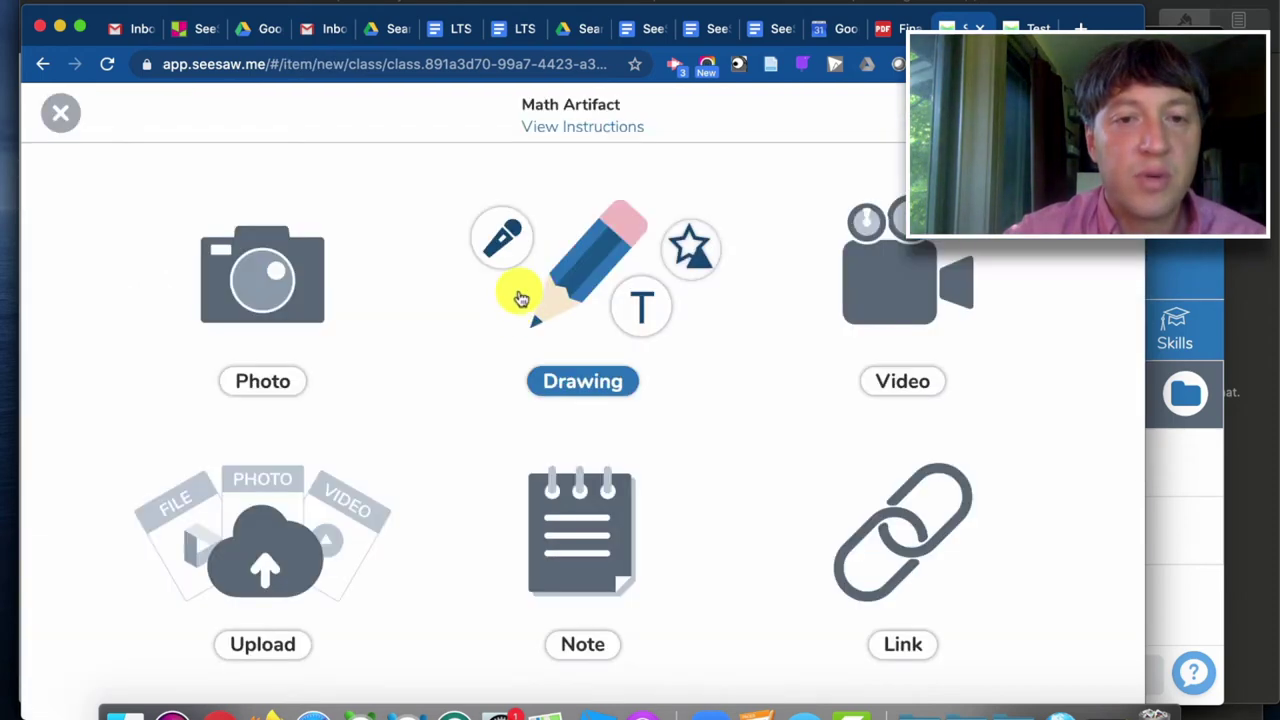
pyautogui.click(580, 288)
pyautogui.moveTo(434, 347)
pyautogui.mouseDown()
pyautogui.moveTo(631, 329)
pyautogui.moveTo(770, 261)
pyautogui.moveTo(411, 377)
pyautogui.moveTo(460, 385)
pyautogui.mouseUp()
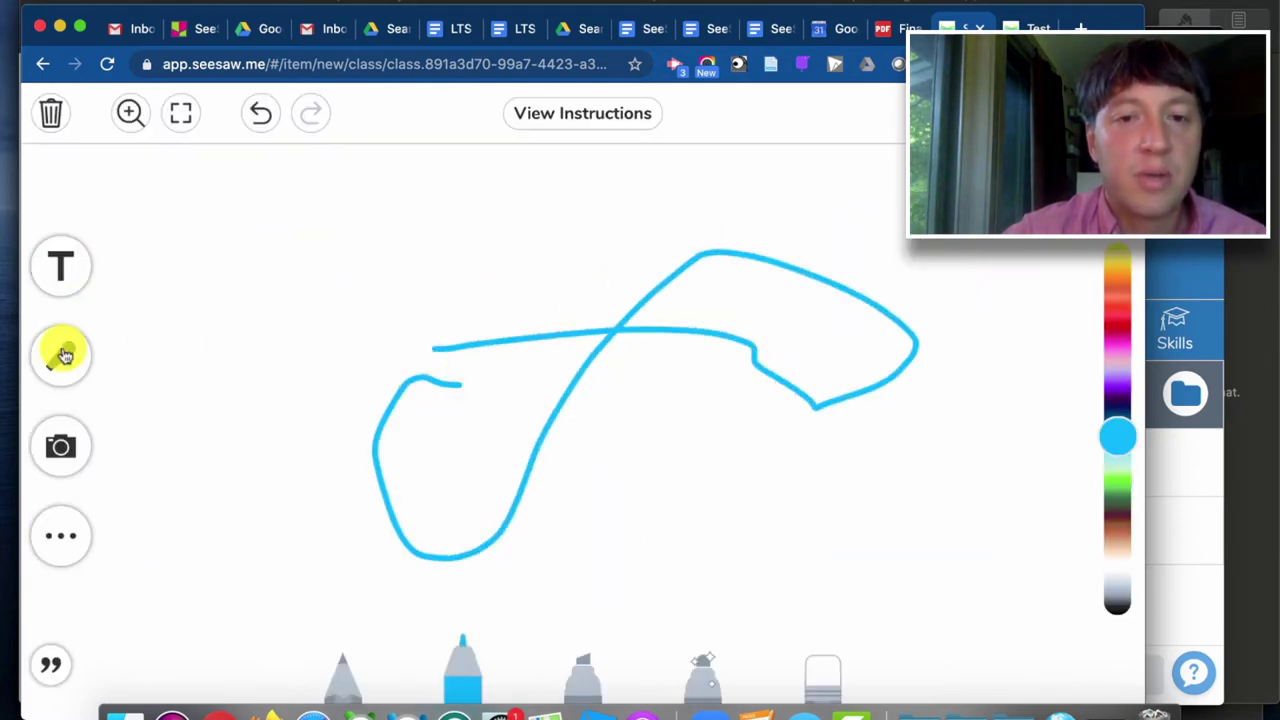
pyautogui.click(1100, 113)
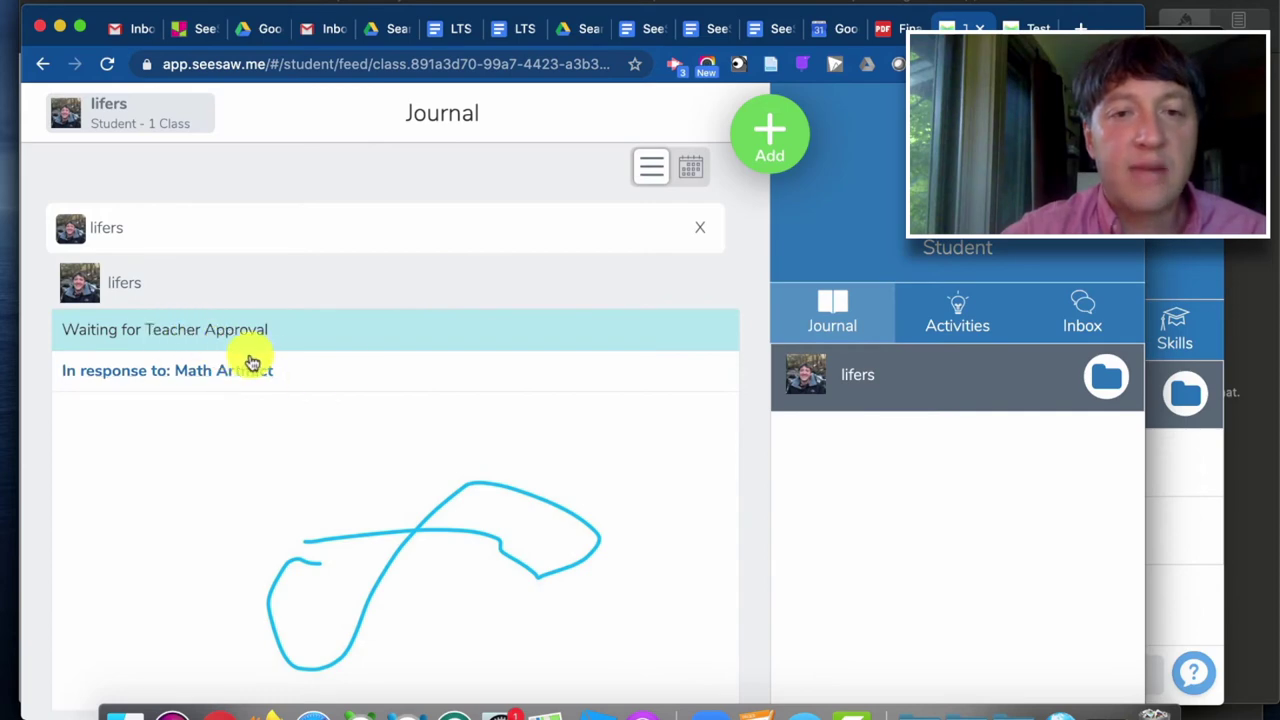
pyautogui.click(257, 712)
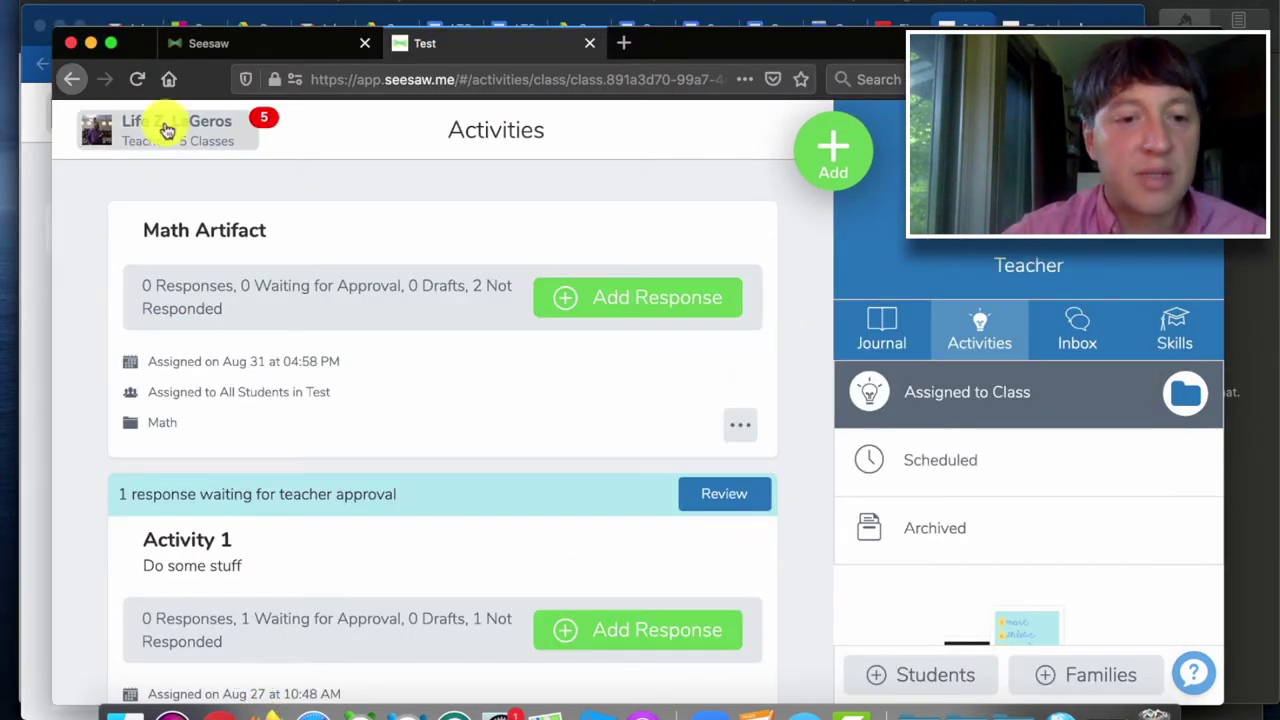
# Step: As the teacher, reload Activities and review Math Artifact's one pending response
pyautogui.click(135, 80)
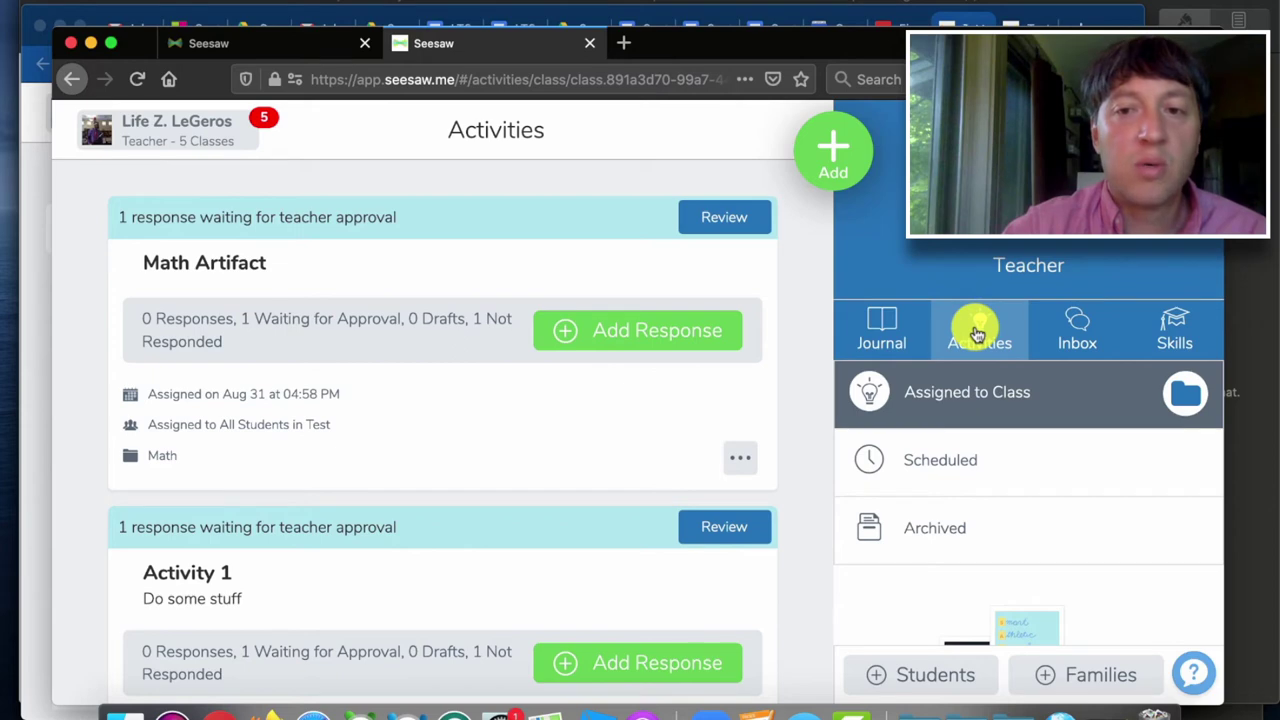
pyautogui.scroll(-1, 430, 348)
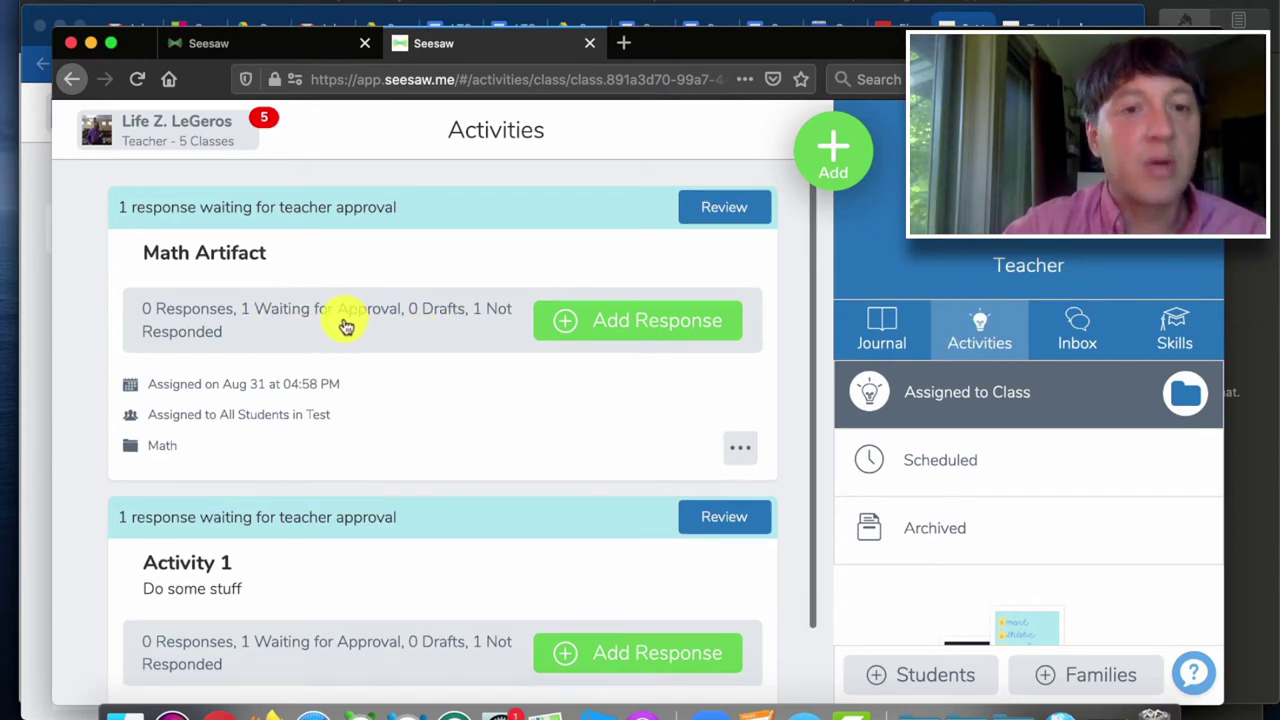
pyautogui.click(700, 222)
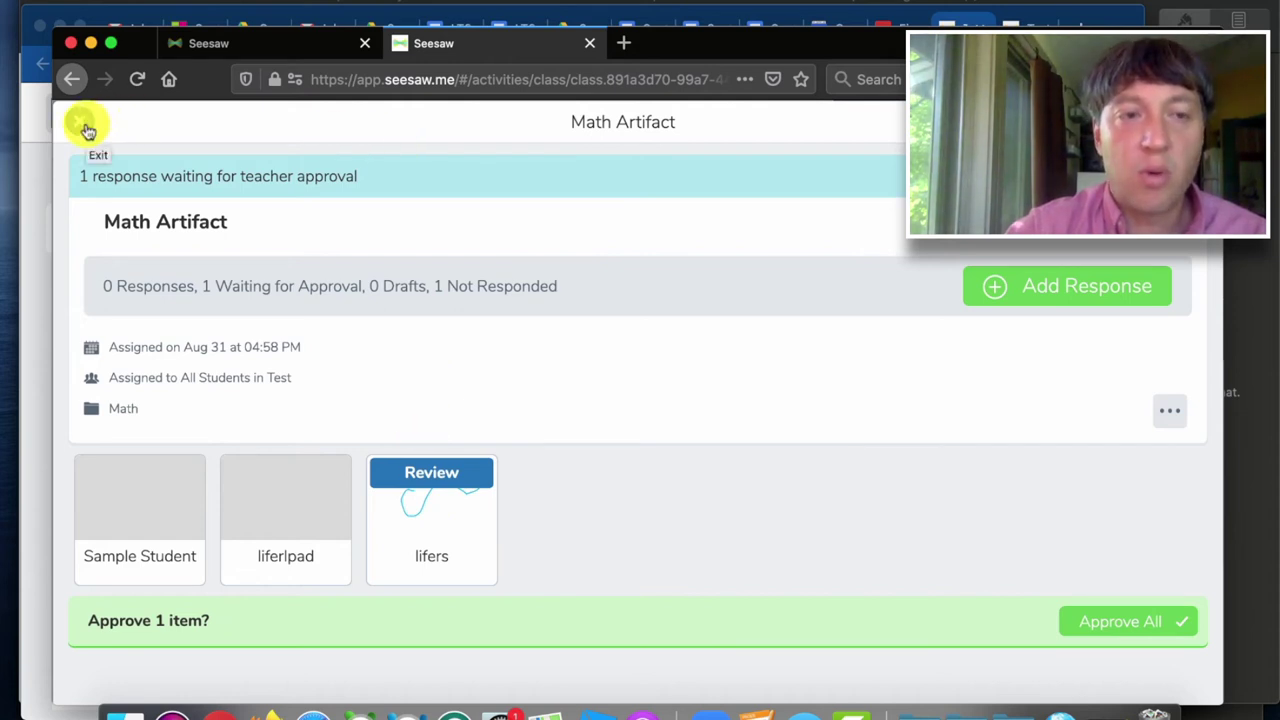
pyautogui.click(88, 130)
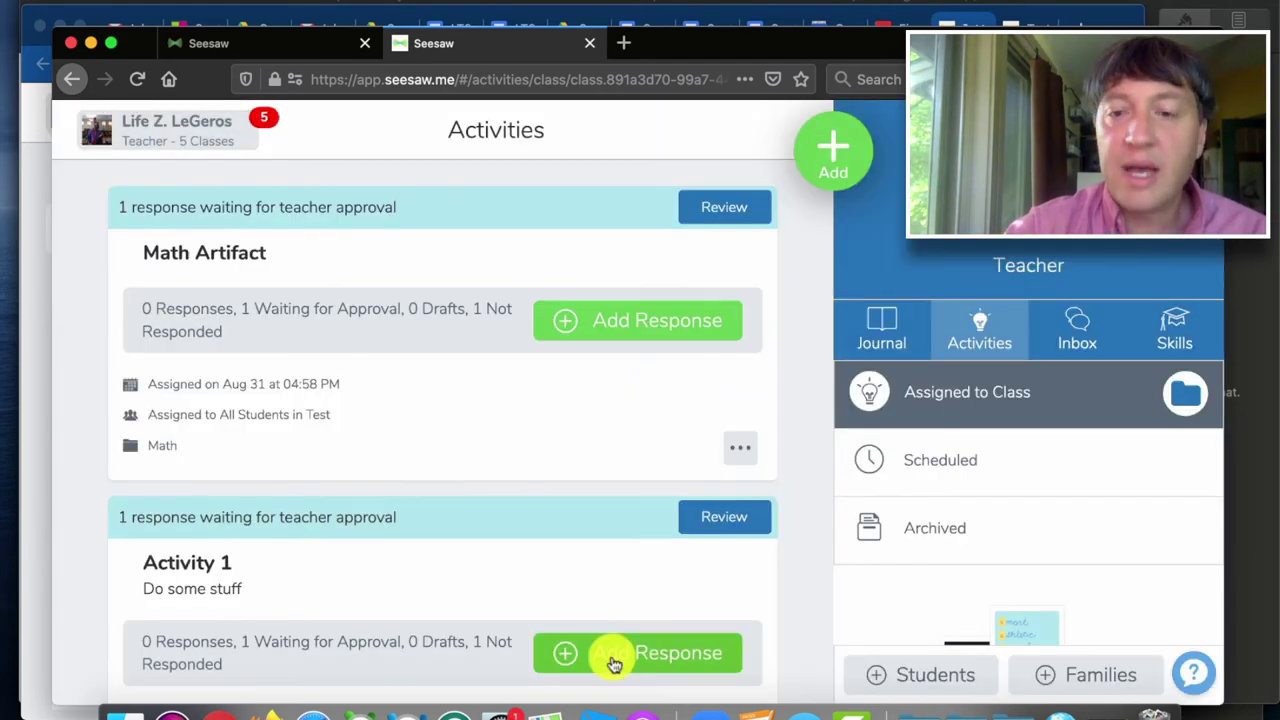
pyautogui.click(226, 713)
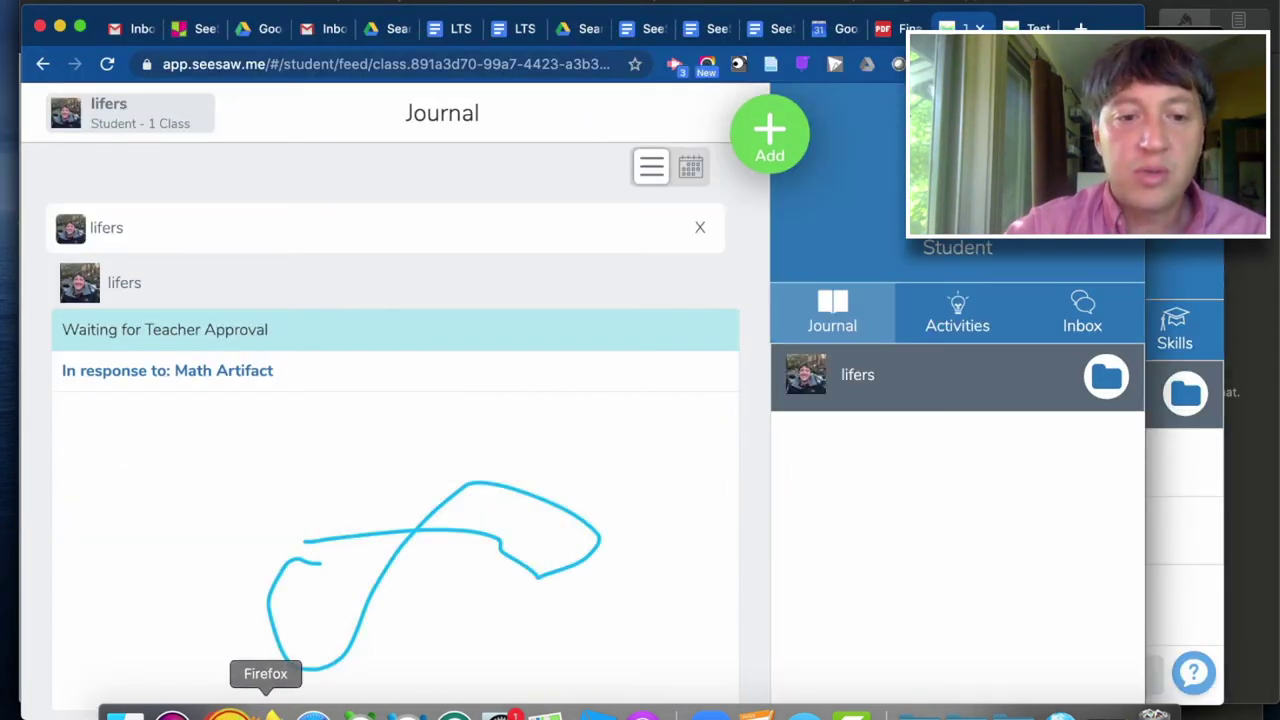
# Step: Add the blue drawing post to the Citizenship and Conferences folders
pyautogui.scroll(-5, 536, 490)
pyautogui.scroll(1, 536, 490)
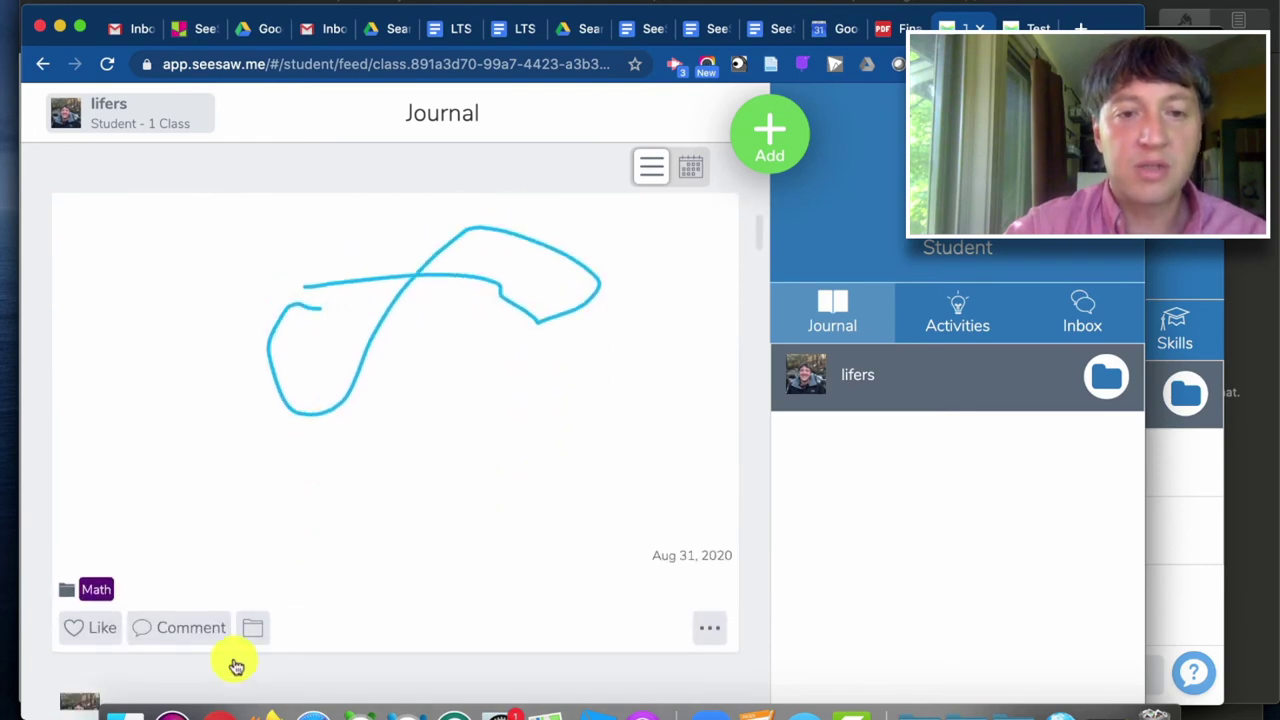
pyautogui.click(252, 630)
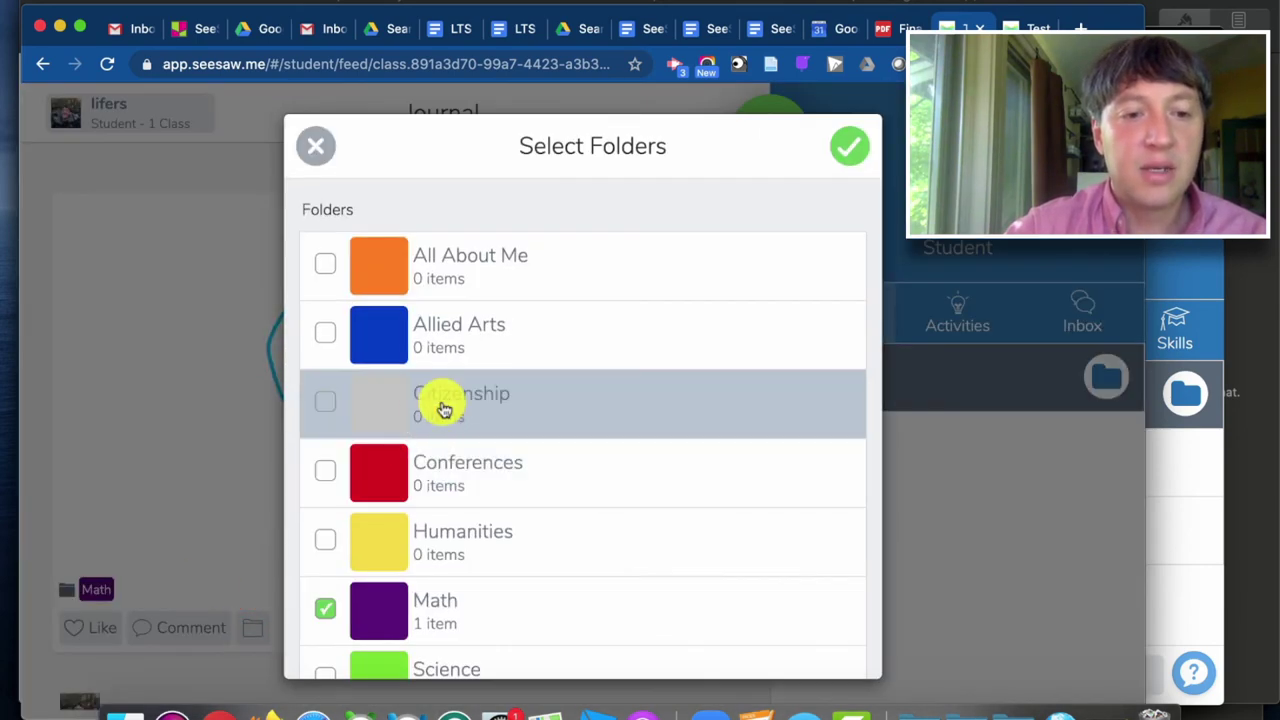
pyautogui.scroll(-2, 444, 410)
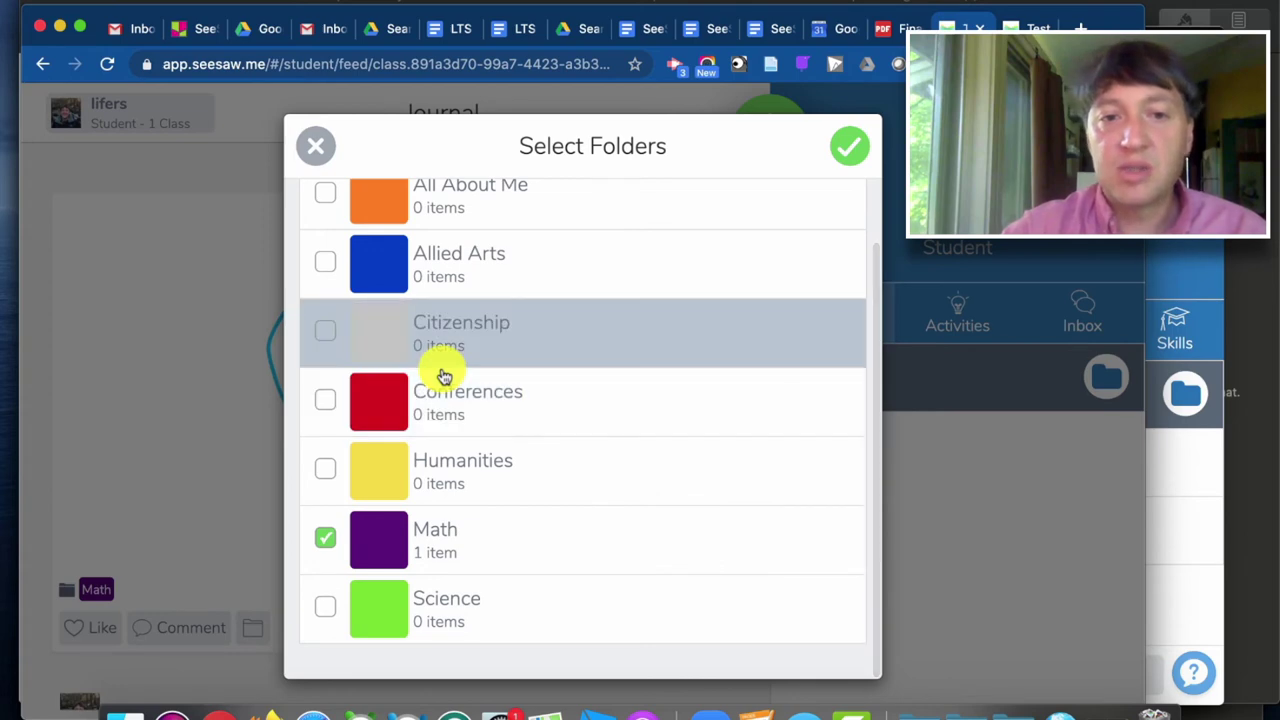
pyautogui.click(326, 336)
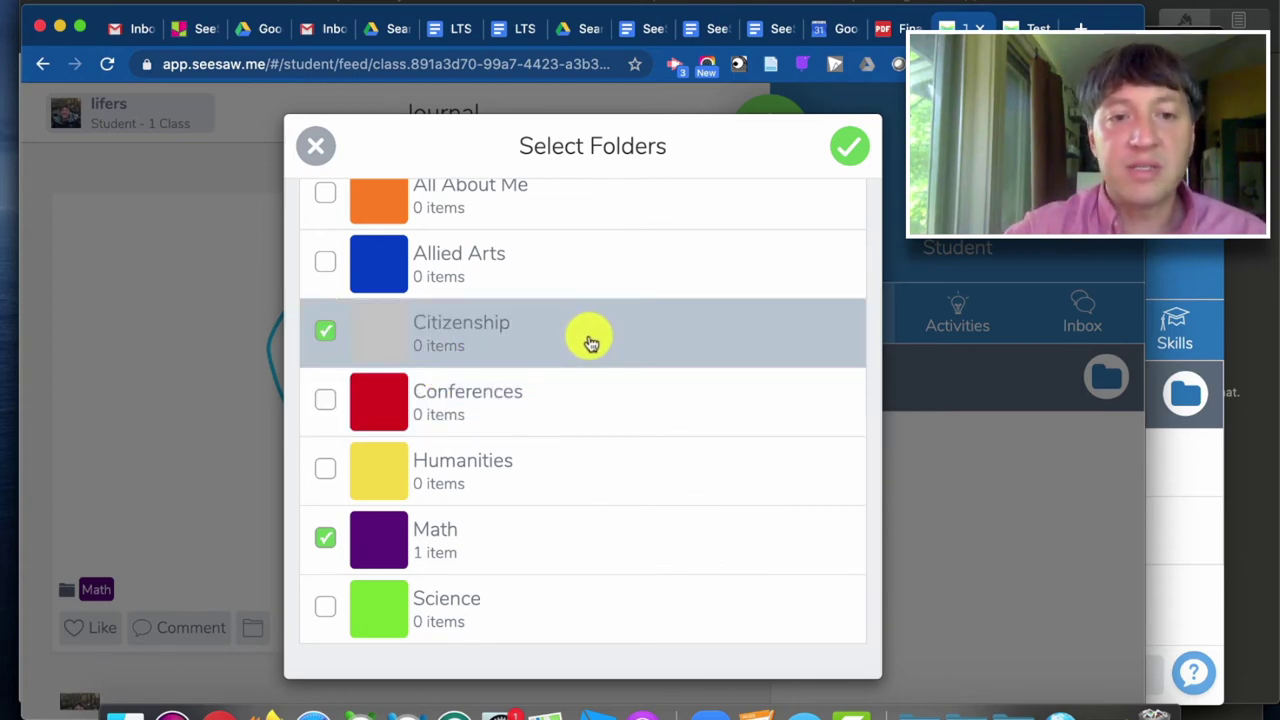
pyautogui.scroll(2, 590, 343)
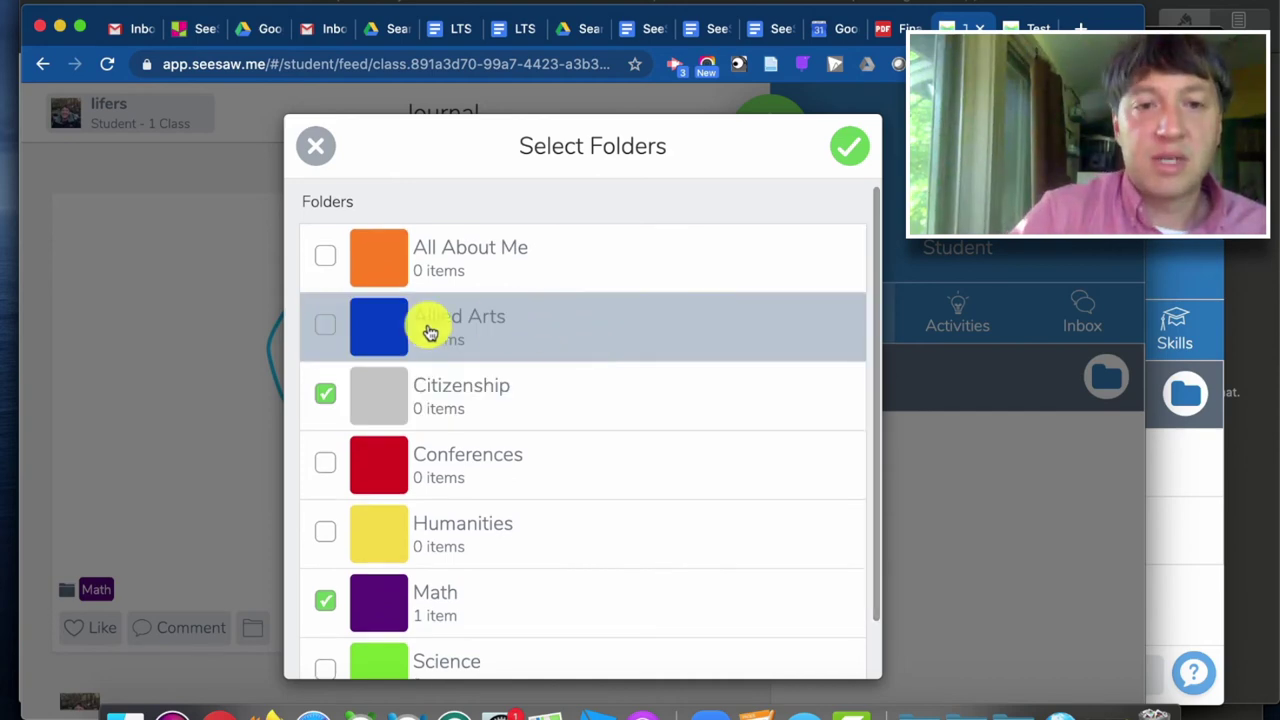
pyautogui.click(322, 471)
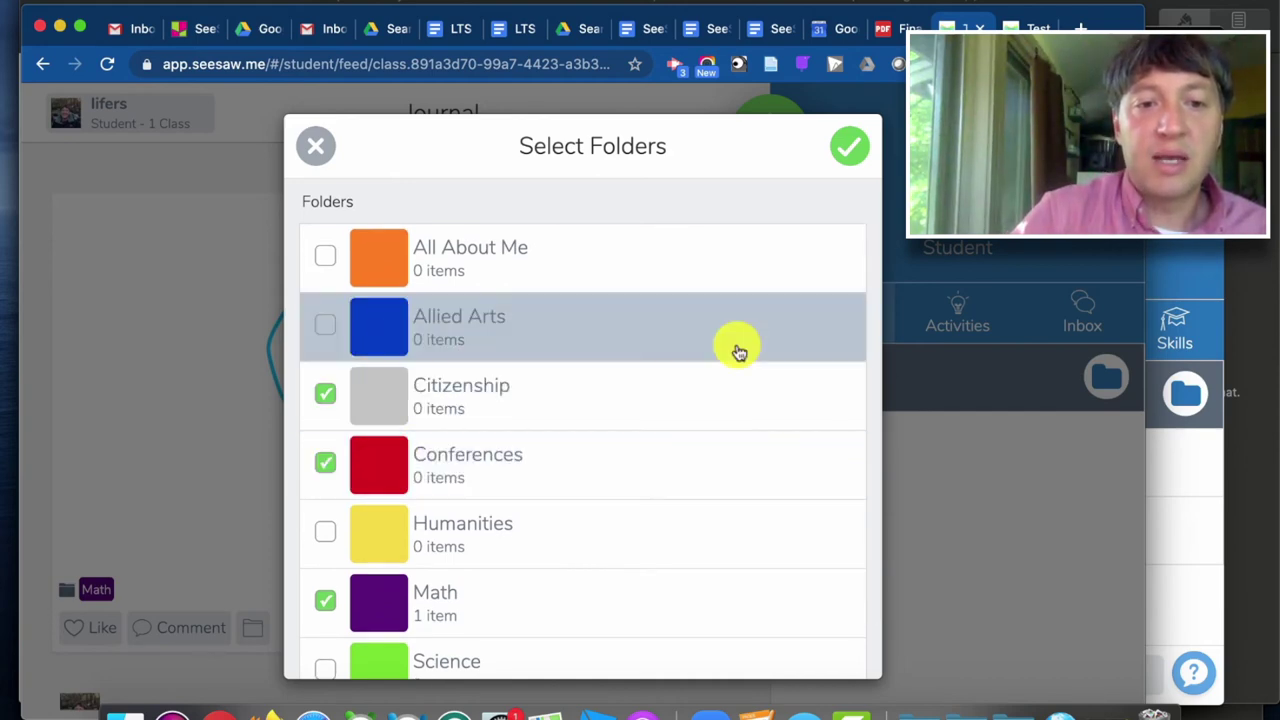
pyautogui.click(862, 148)
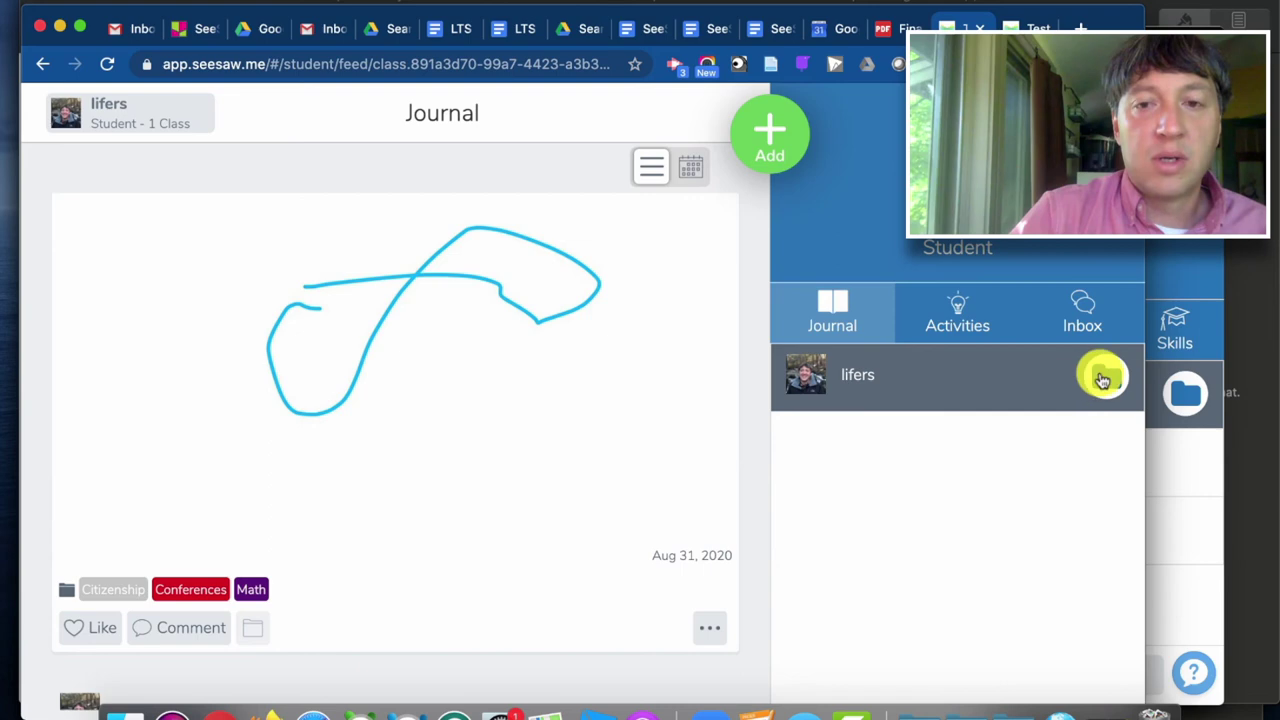
# Step: Filter the student's journal to the Conferences folder, showing the blue drawing
pyautogui.click(1100, 375)
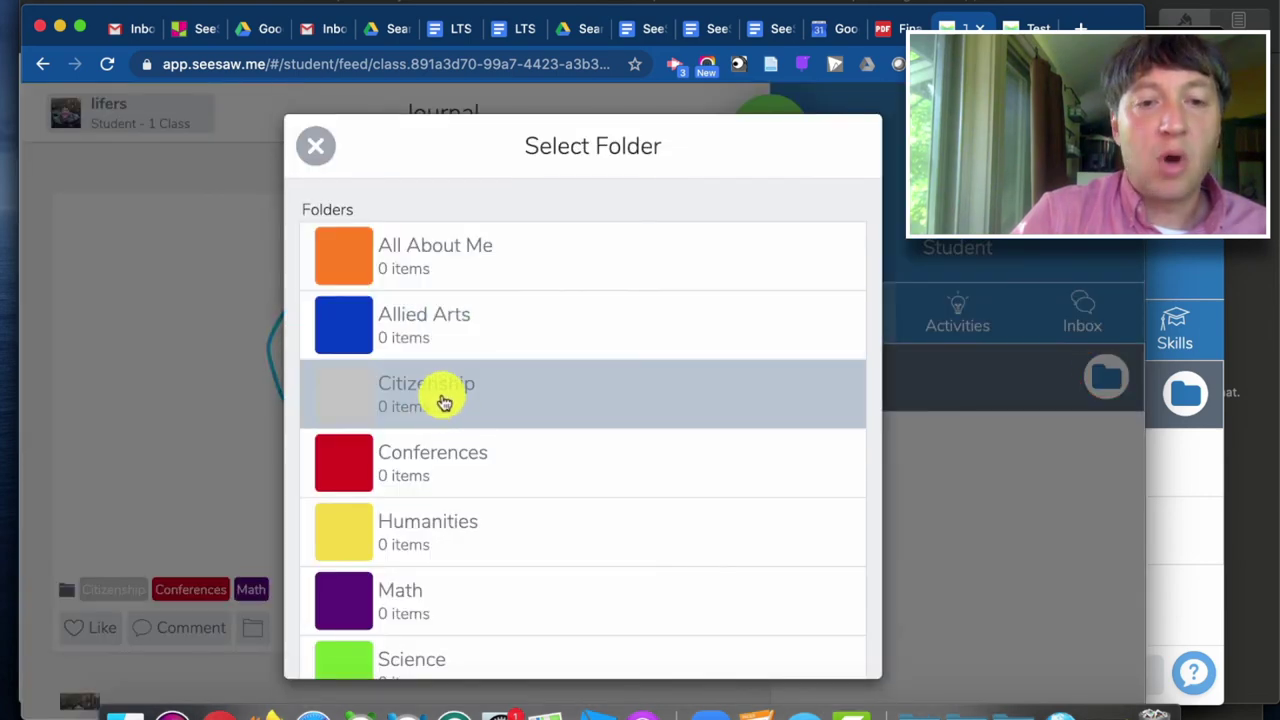
pyautogui.click(429, 469)
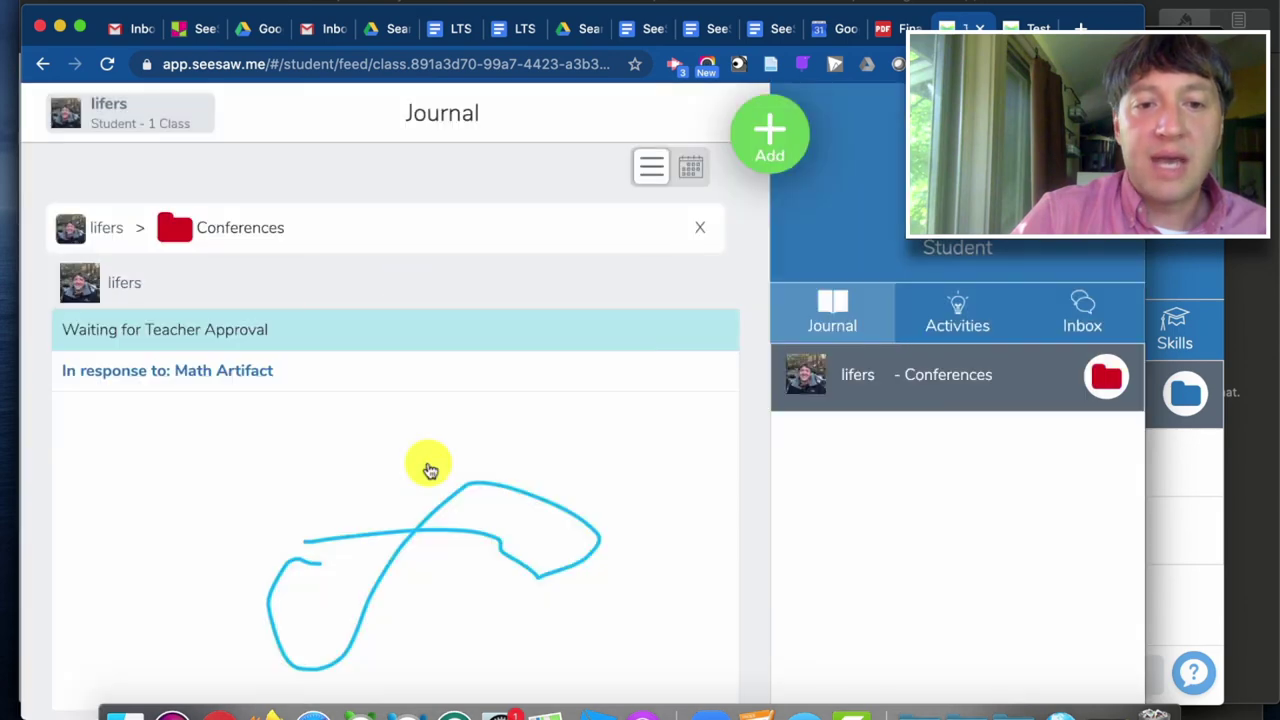
pyautogui.scroll(-3, 421, 366)
pyautogui.scroll(-1, 421, 366)
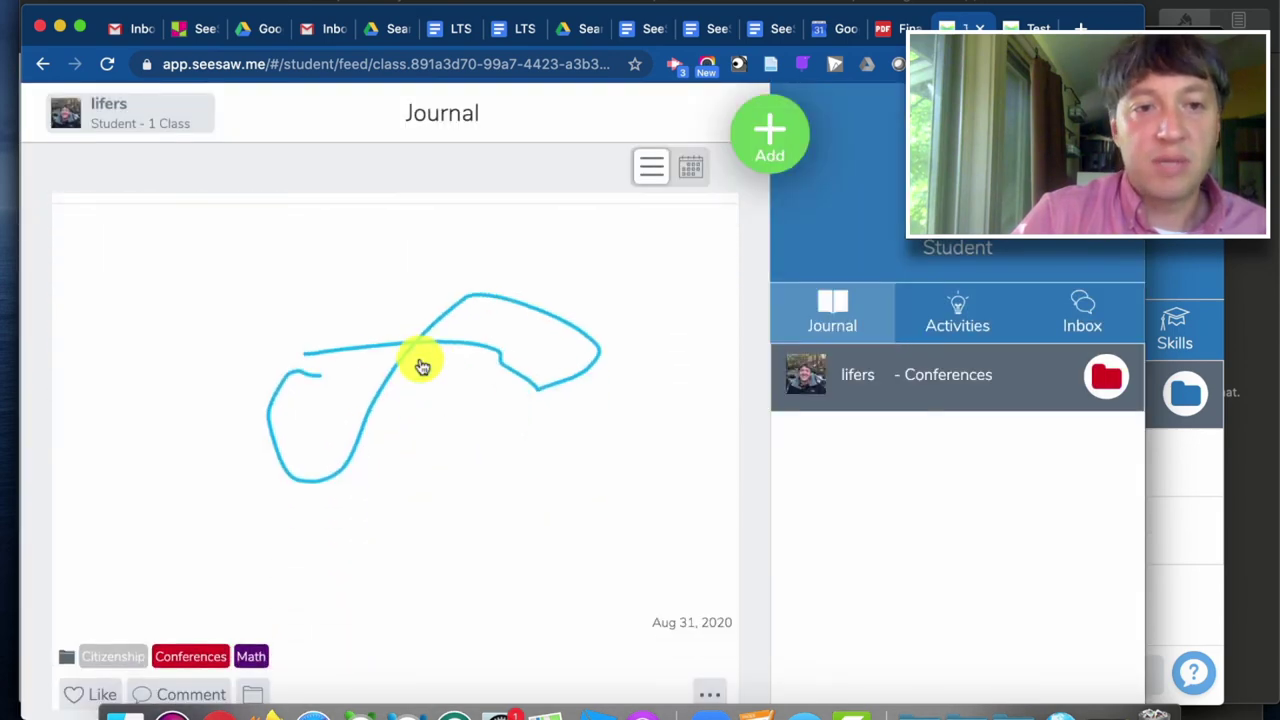
pyautogui.scroll(5, 421, 366)
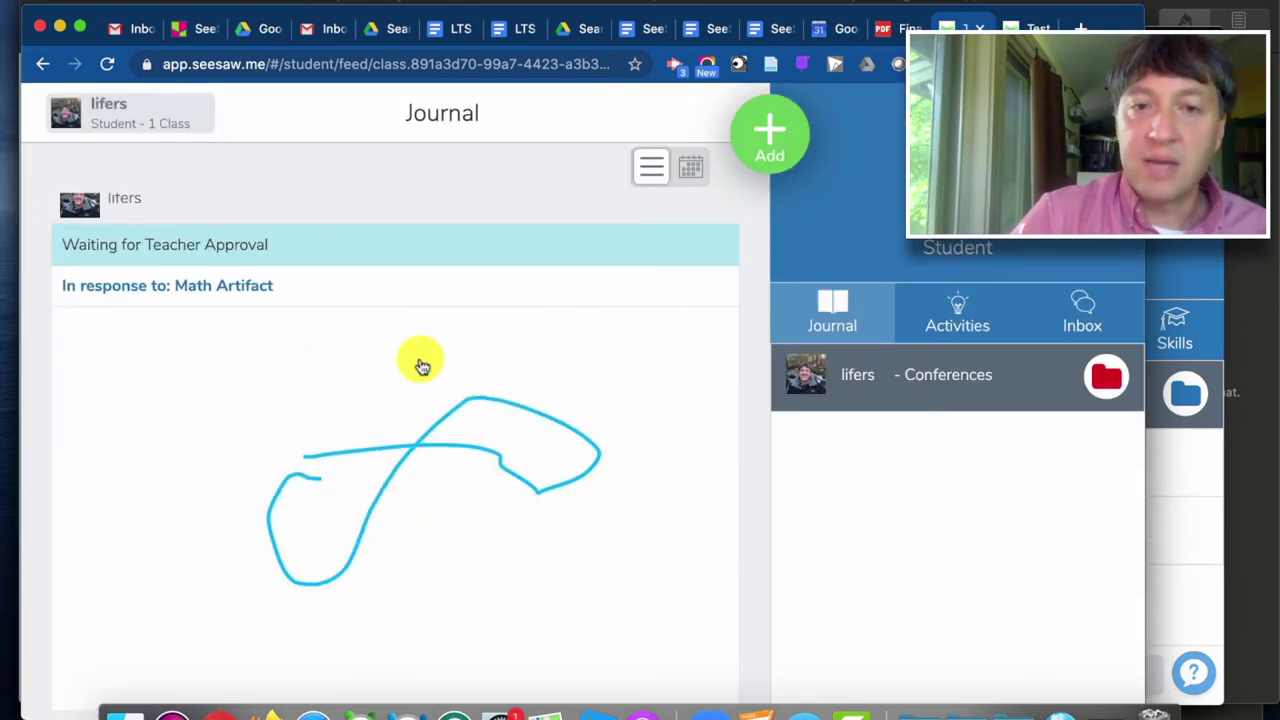